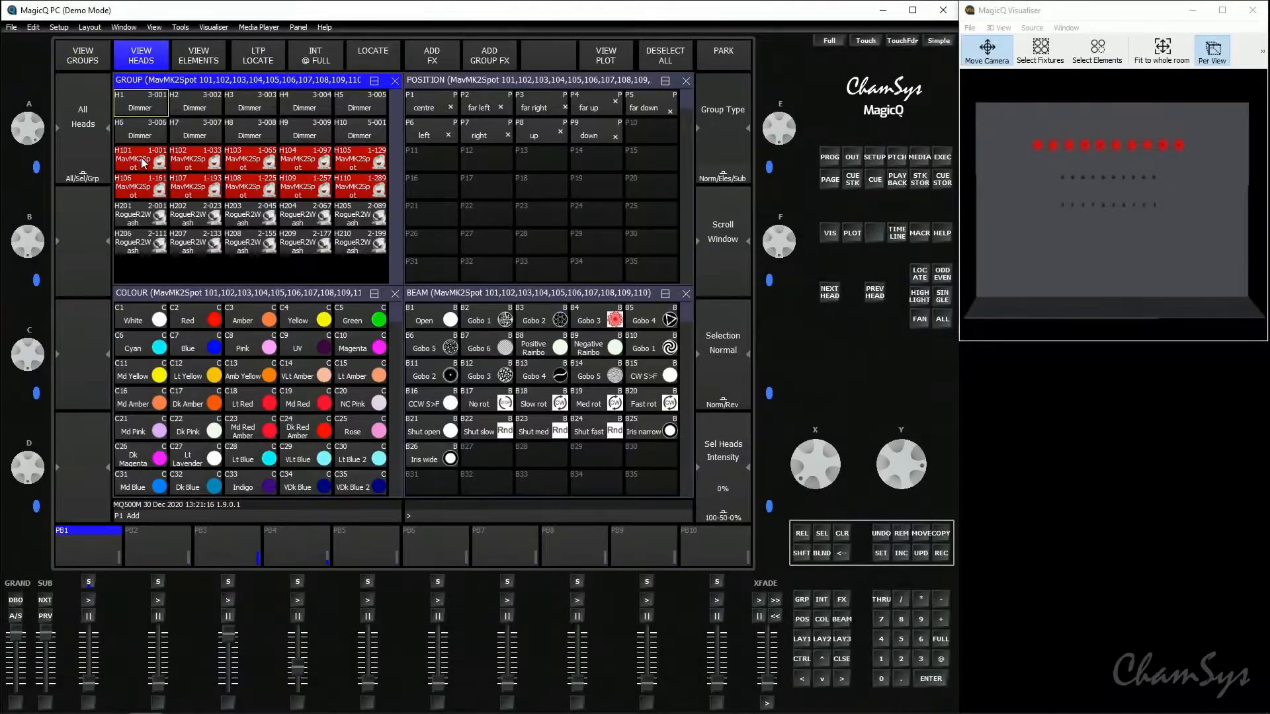
# - Select only the first five MavMK2Spot heads, 101 through 105
pyautogui.click(142, 160)
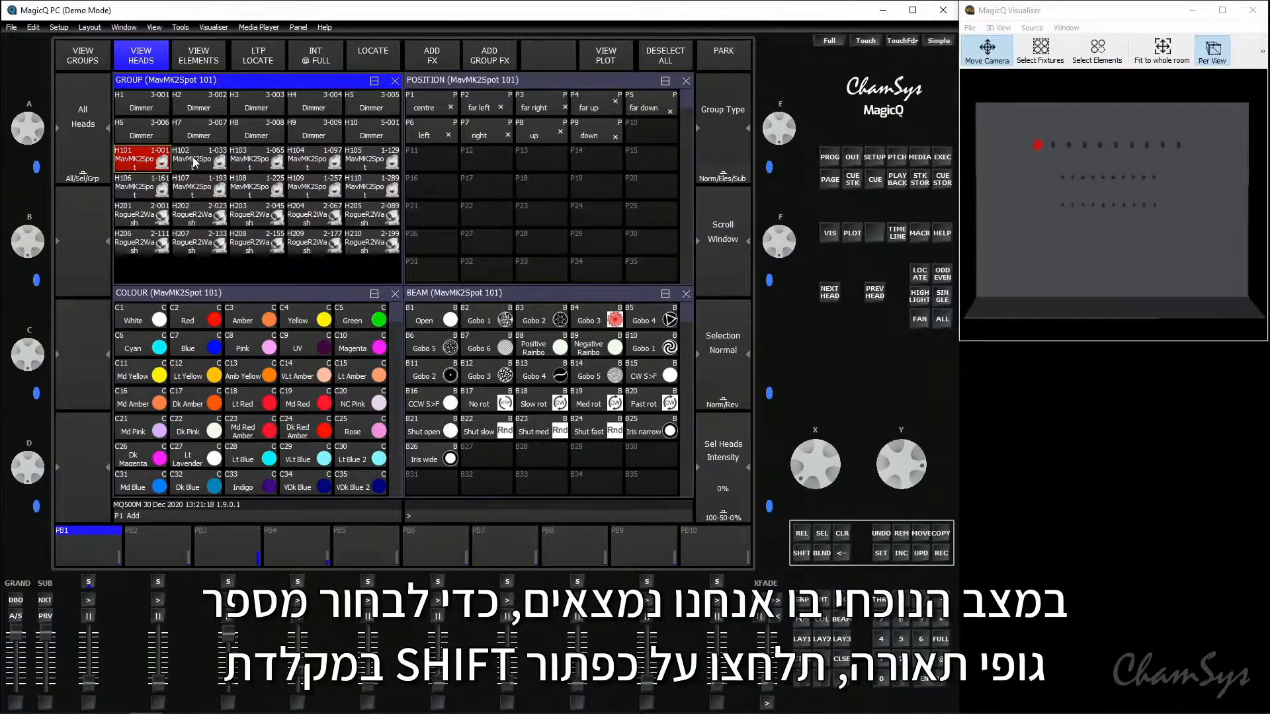
pyautogui.press('shift')
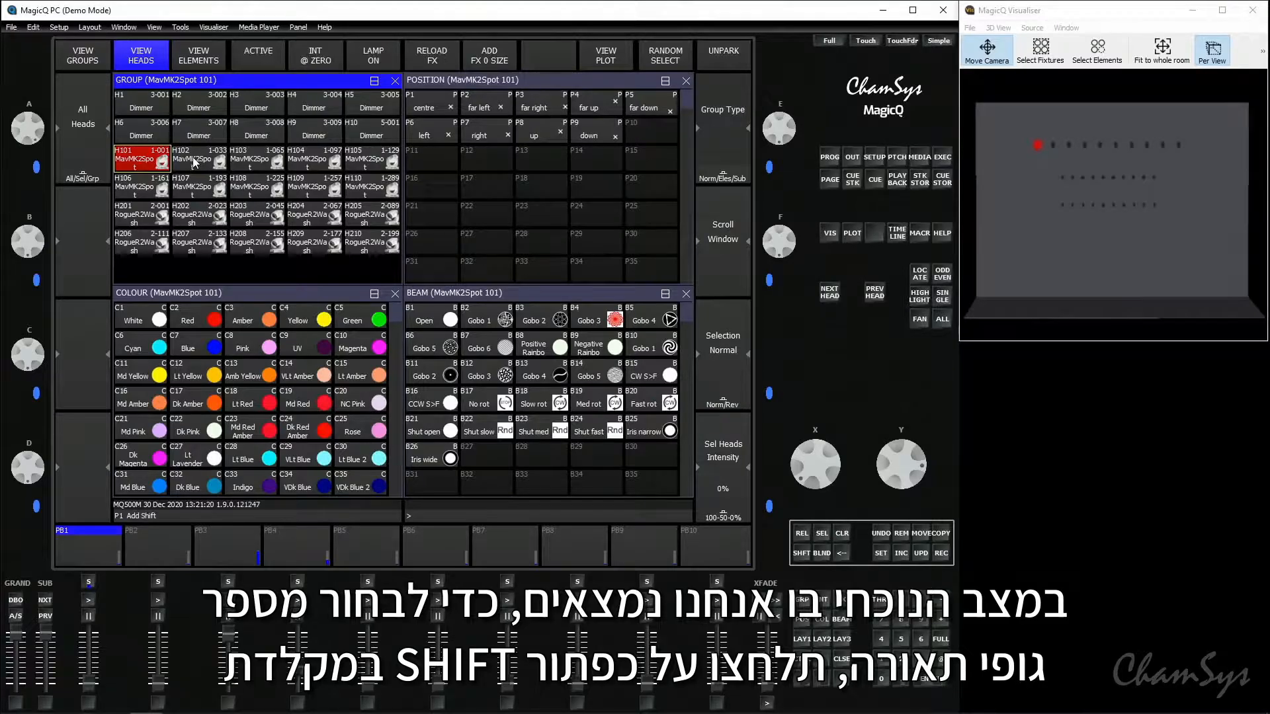
pyautogui.click(193, 162)
pyautogui.click(240, 164)
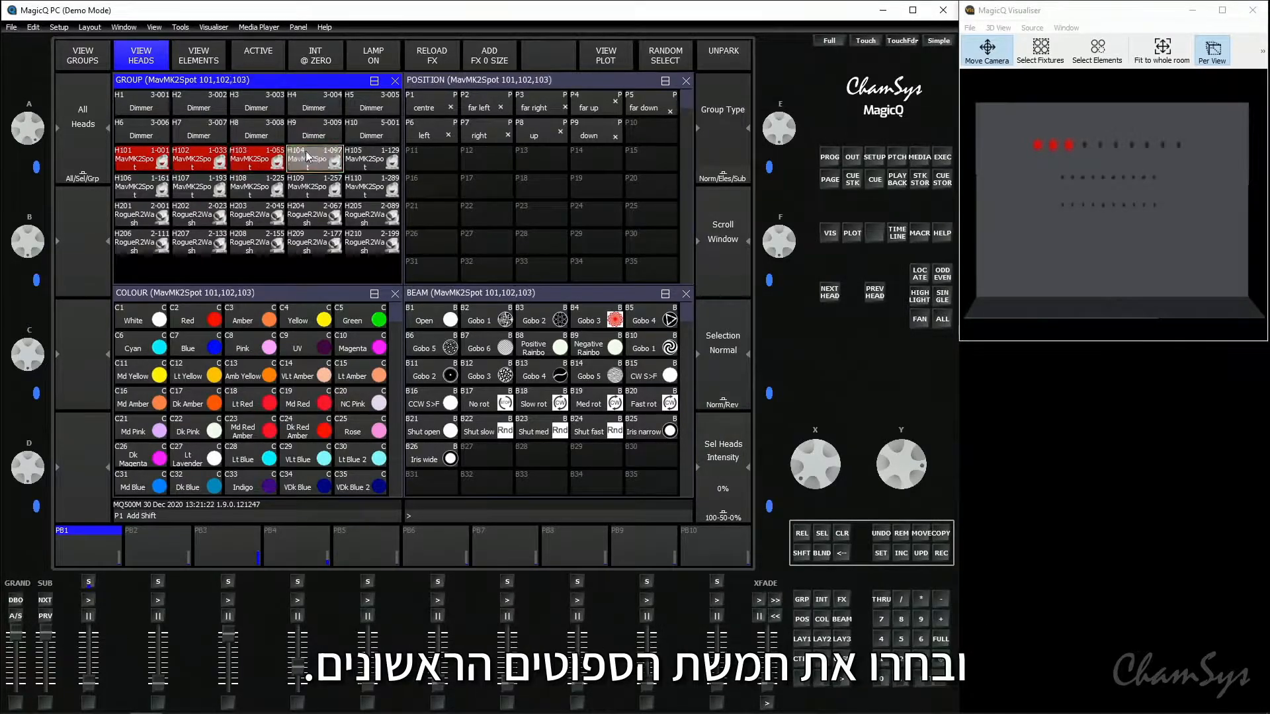
pyautogui.click(305, 164)
pyautogui.click(361, 164)
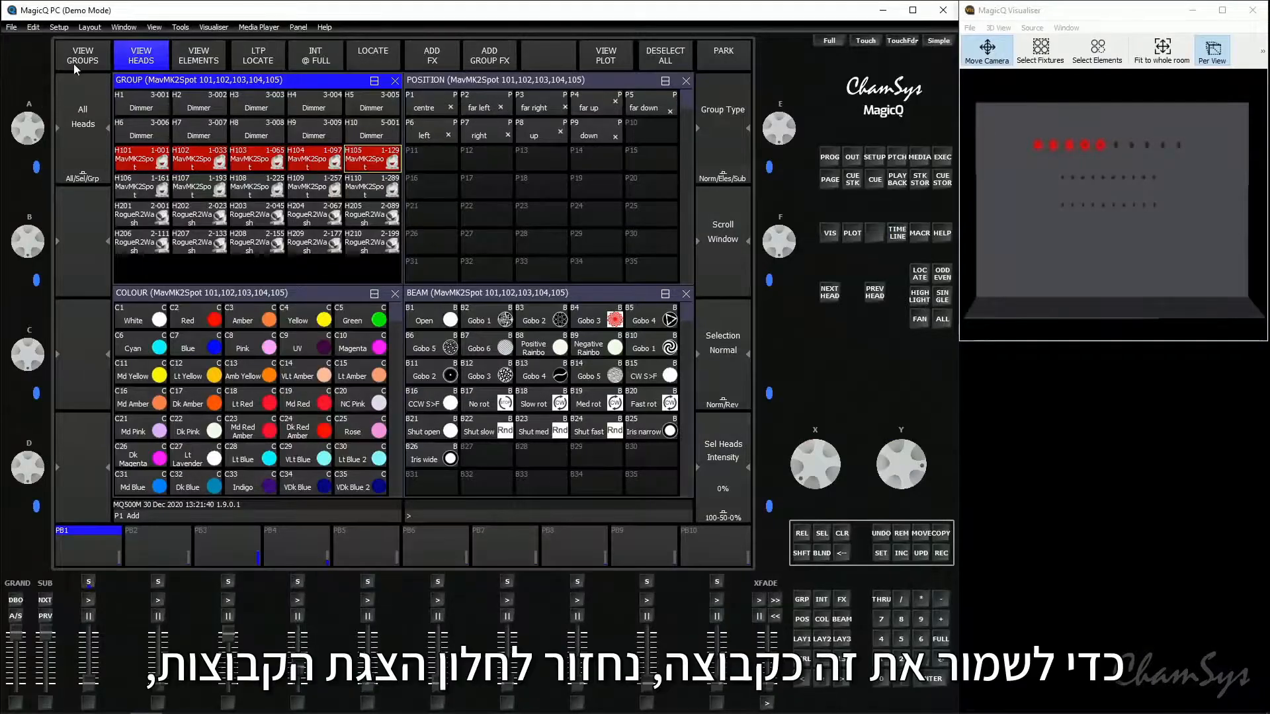
# - Record the five selected spots as a group in the empty slot G6 and select that group
pyautogui.click(77, 63)
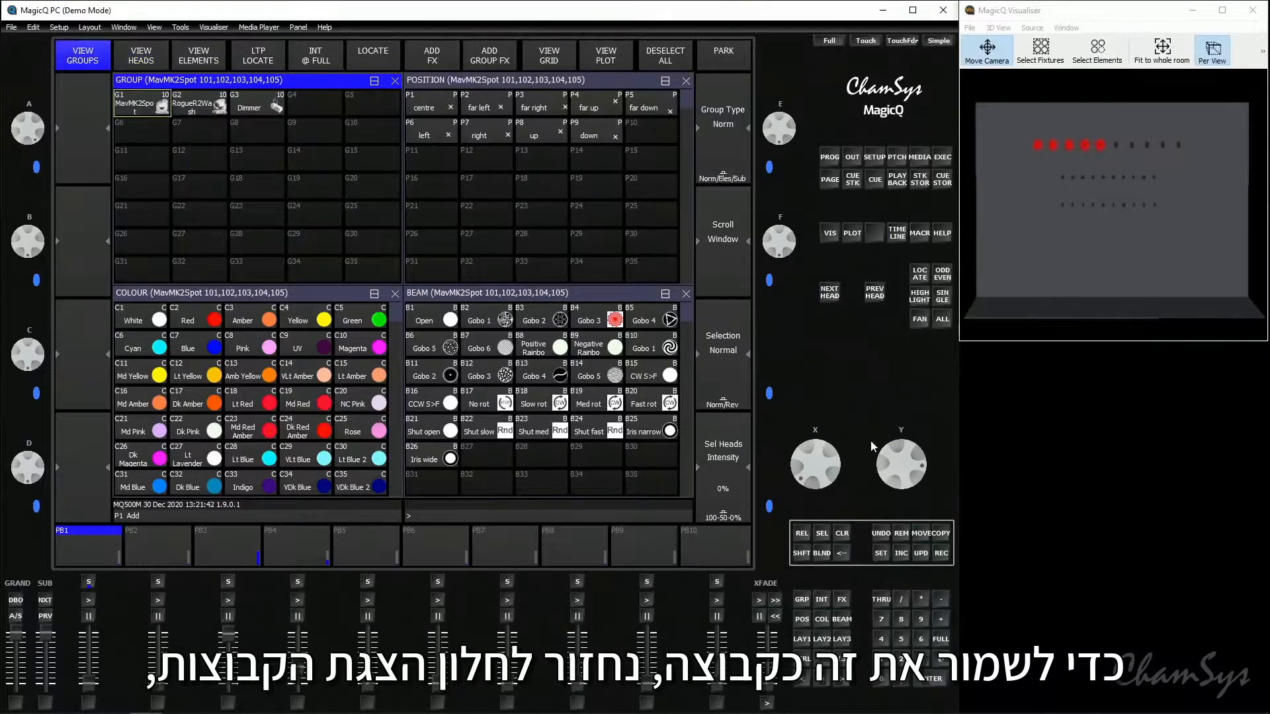
pyautogui.click(941, 554)
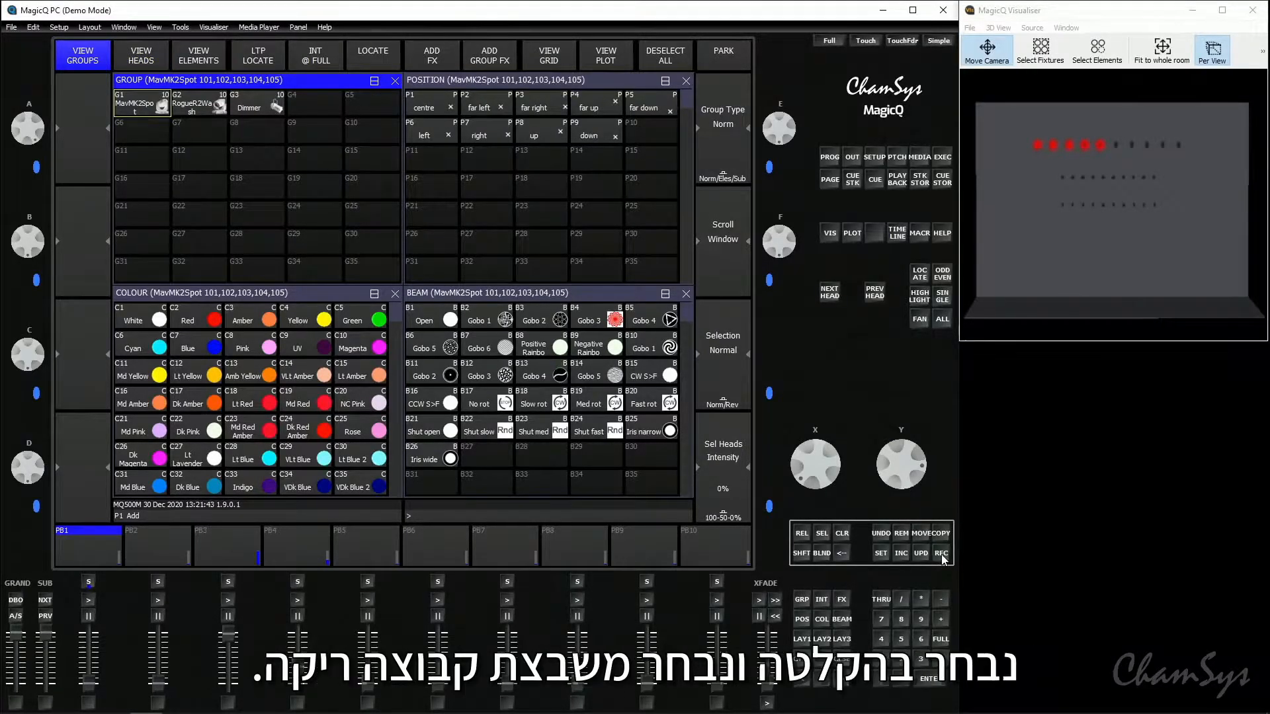
pyautogui.click(144, 131)
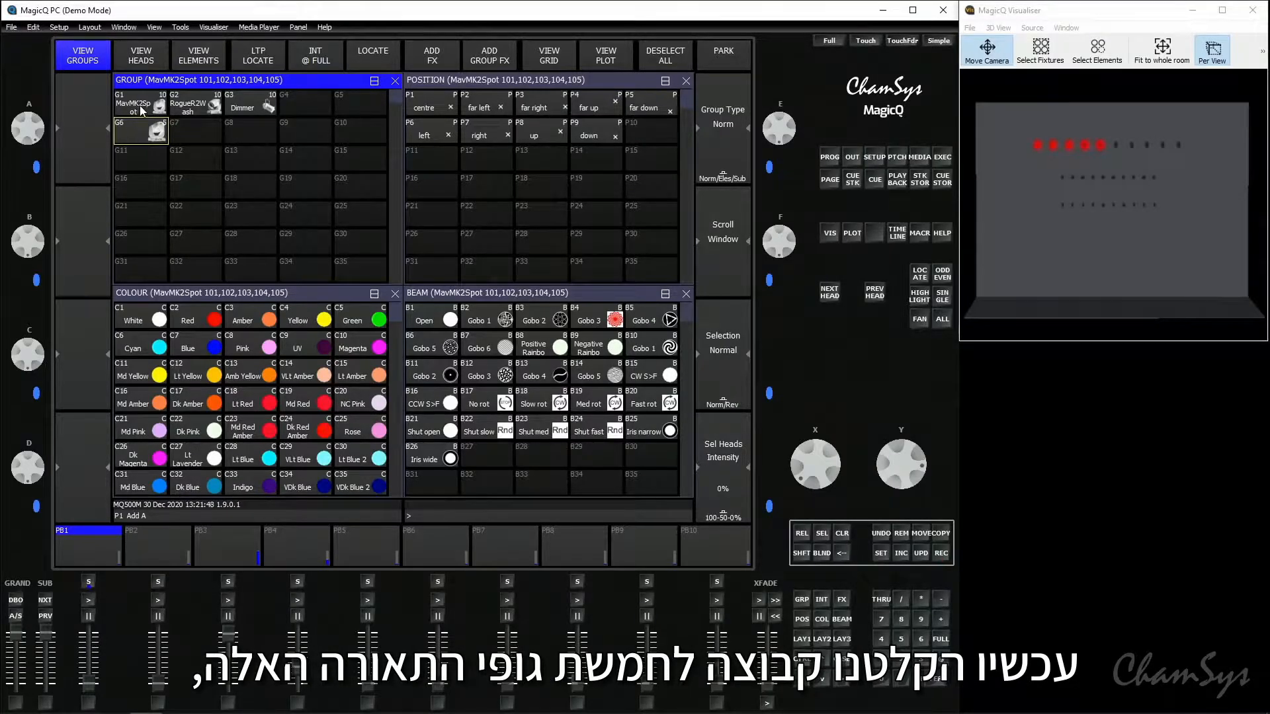
pyautogui.click(147, 138)
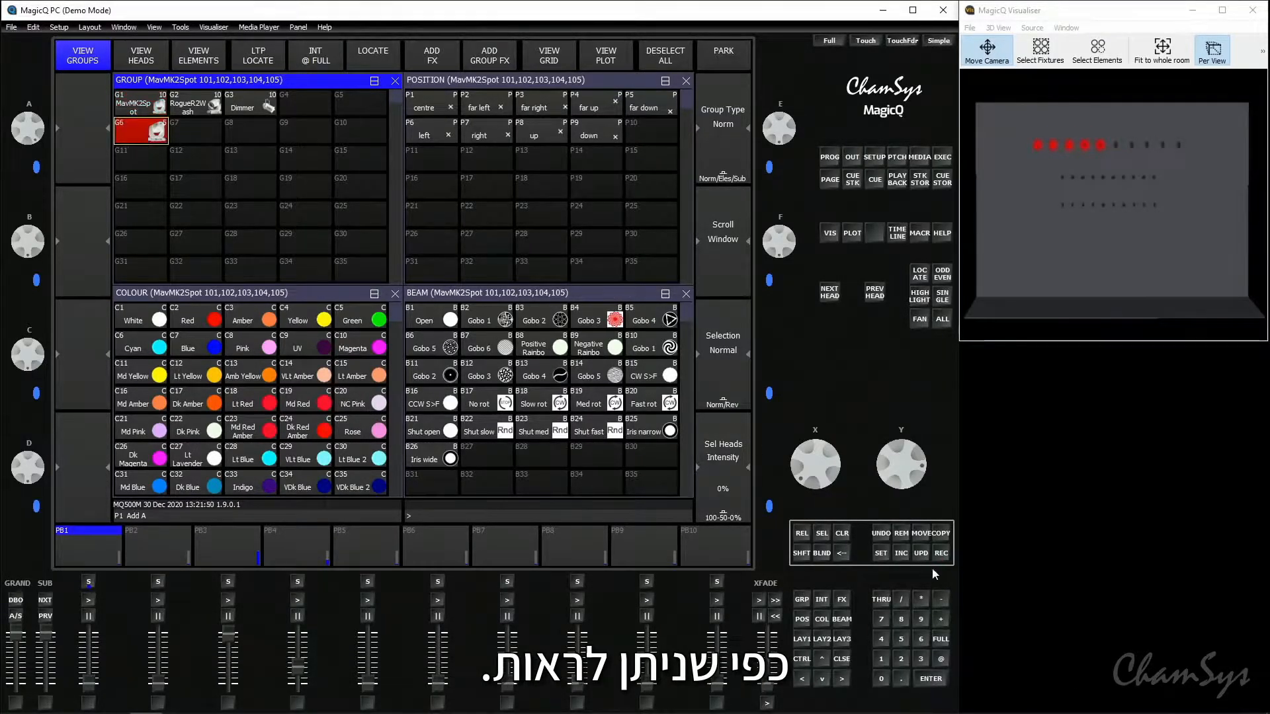
# - Name group G6 "Spots L"
pyautogui.click(881, 553)
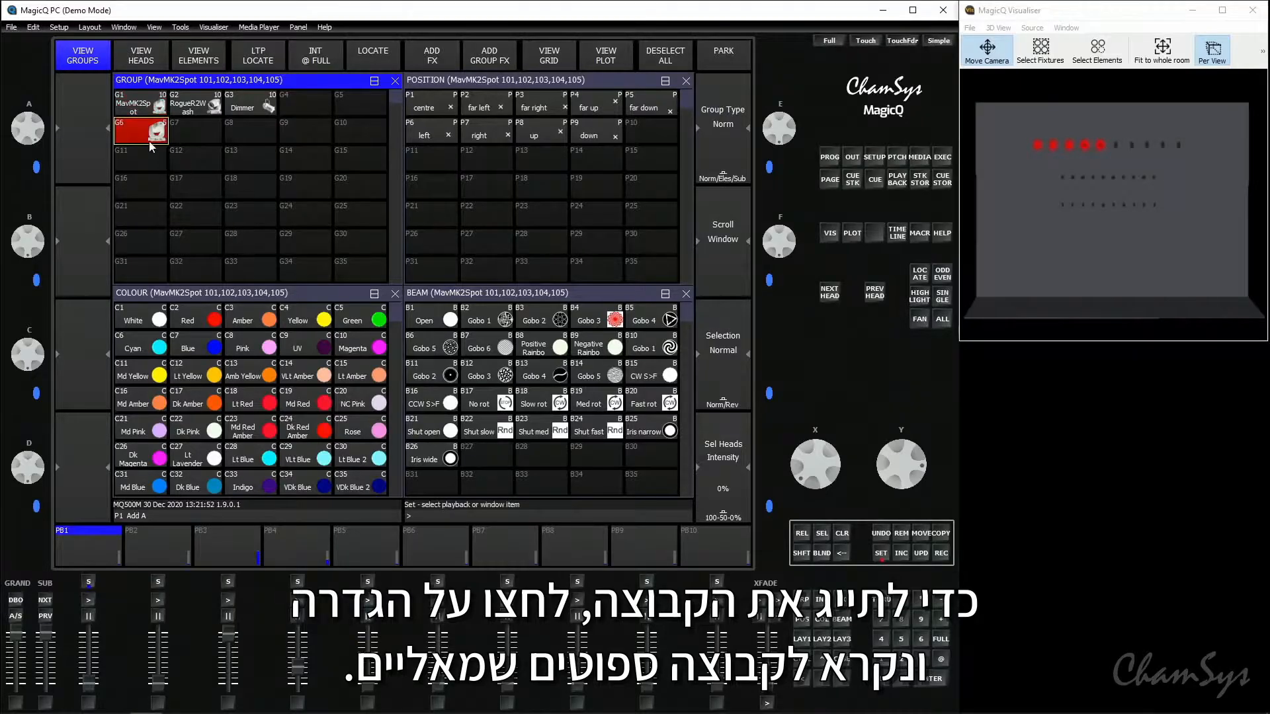
pyautogui.click(143, 132)
pyautogui.press('shift')
pyautogui.write('S')
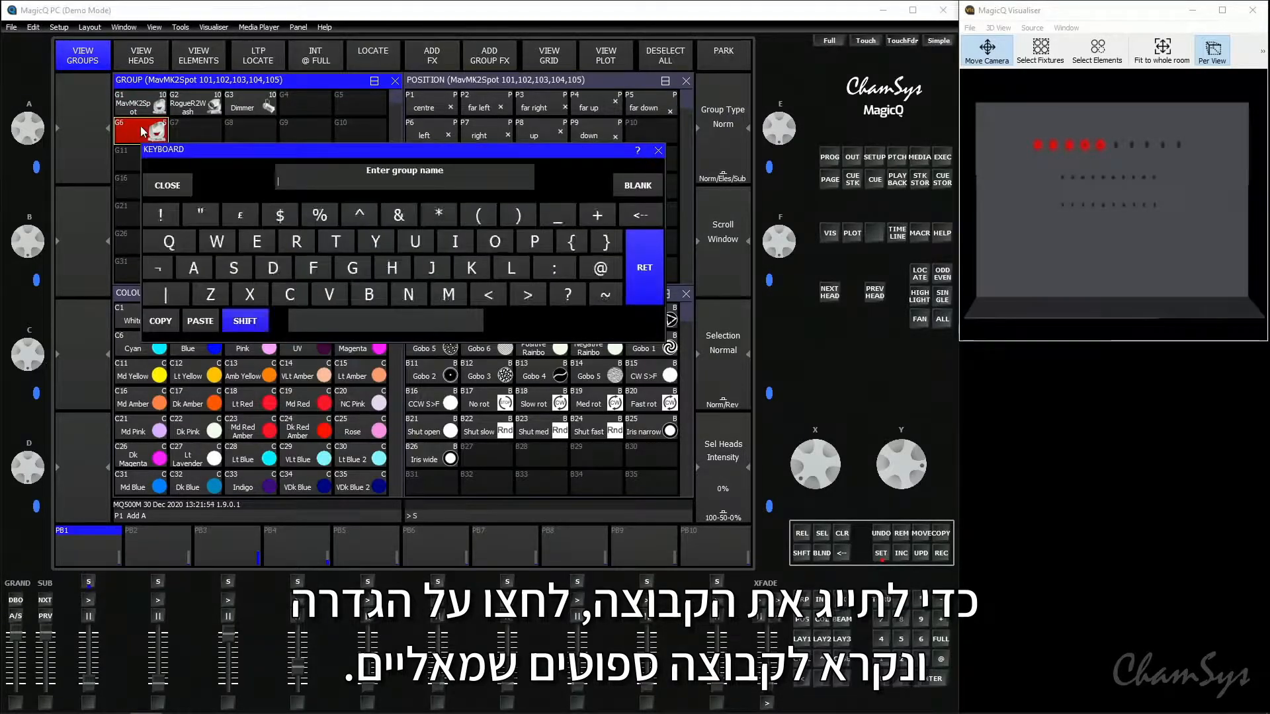
pyautogui.write('t')
pyautogui.write('ots L')
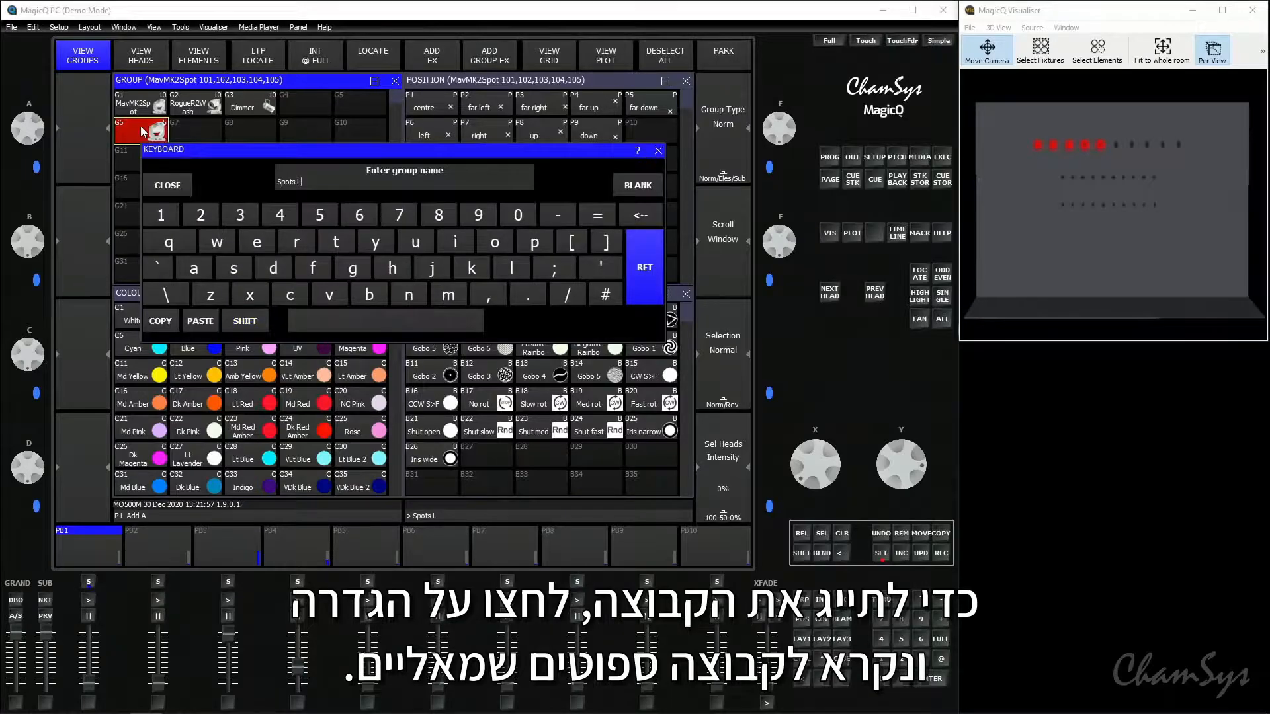
pyautogui.press('Return')
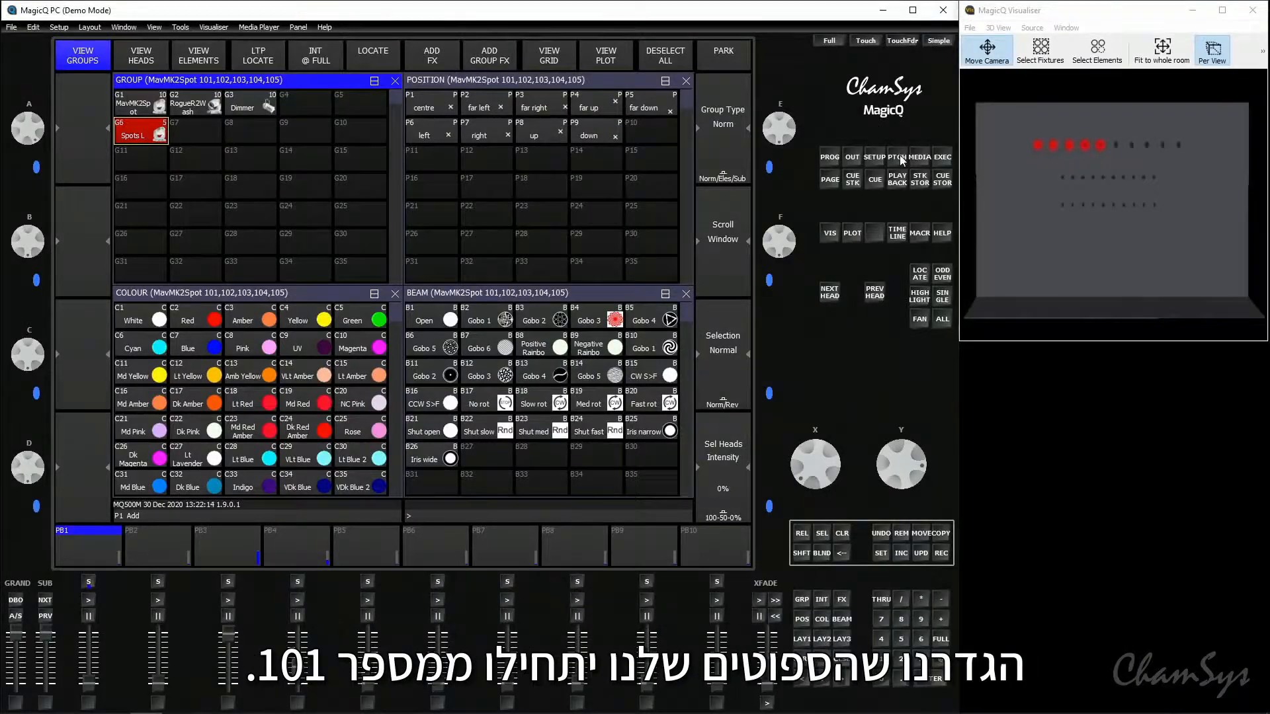
# - Check the spots' head numbers in the patch and select heads 106 through 110 by number
pyautogui.click(899, 157)
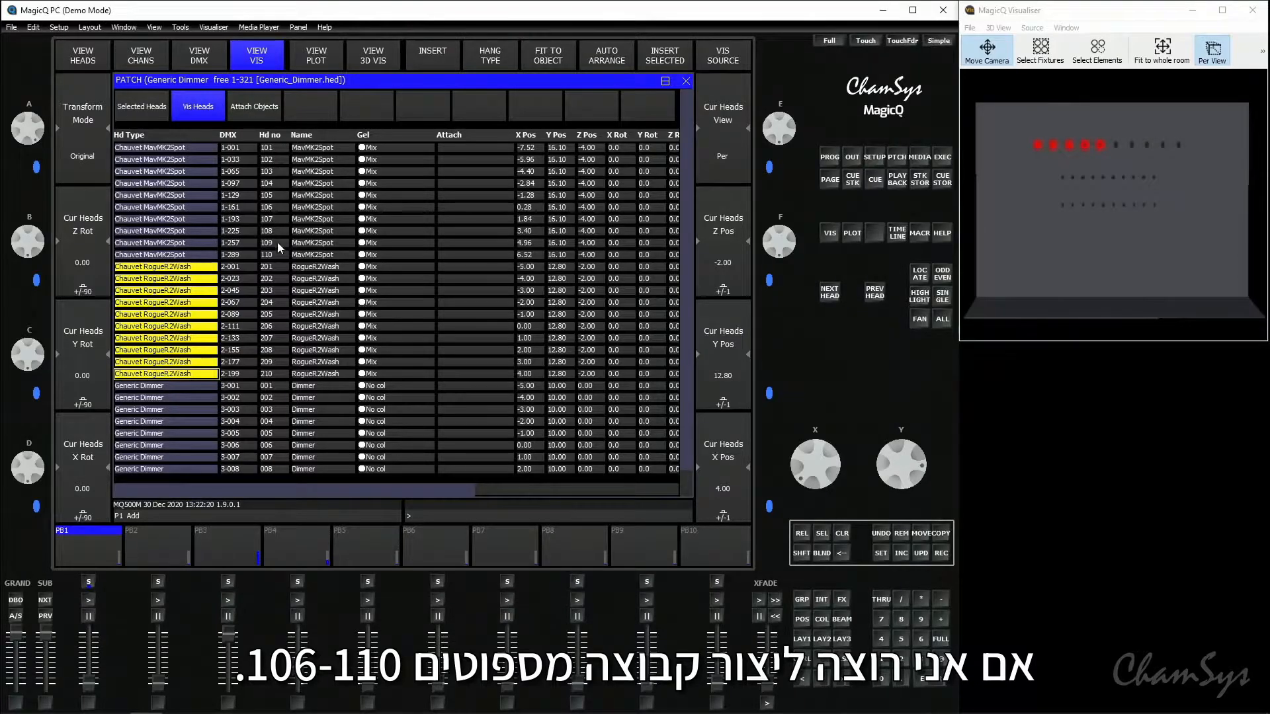
pyautogui.click(803, 640)
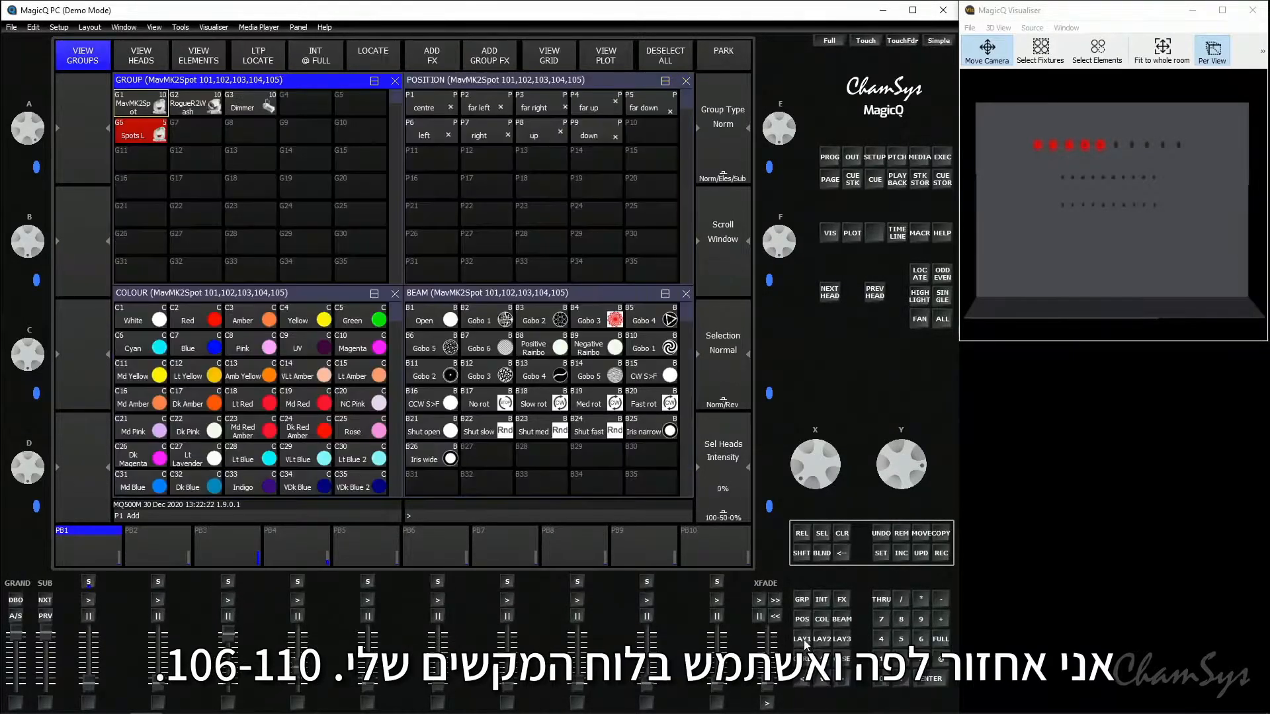
pyautogui.write('106>')
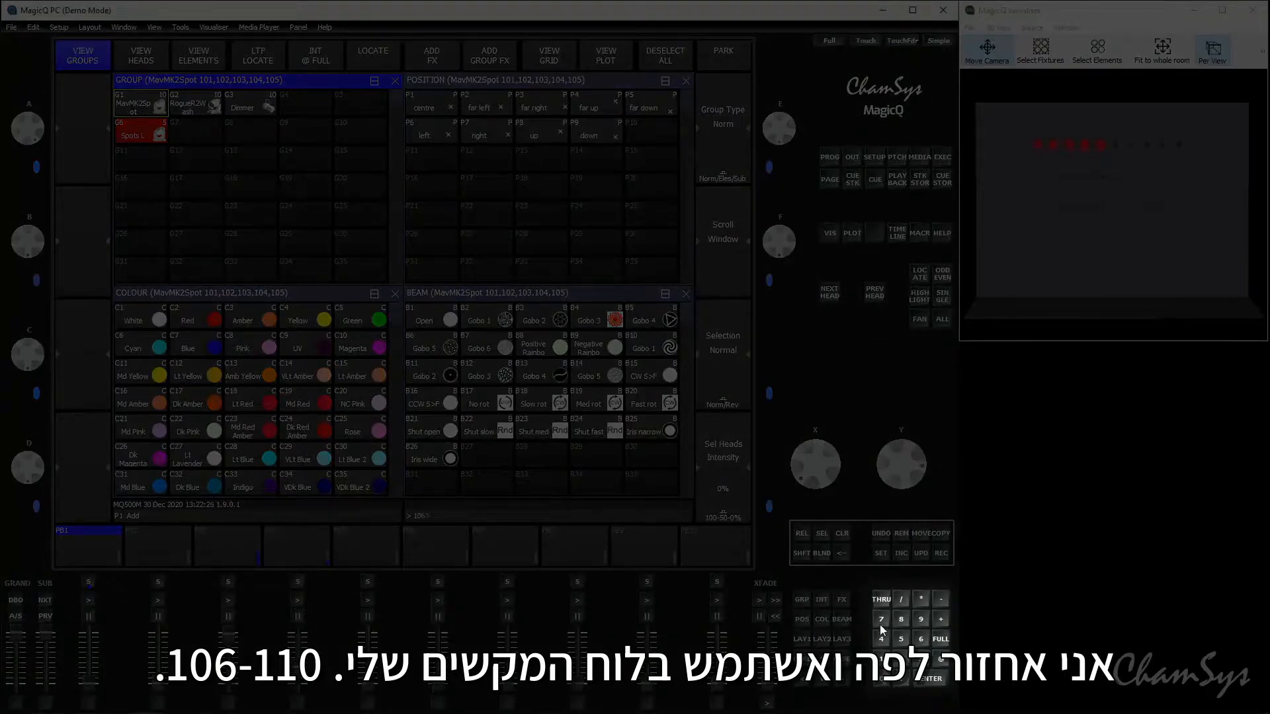
pyautogui.click(881, 660)
pyautogui.click(881, 661)
pyautogui.click(881, 680)
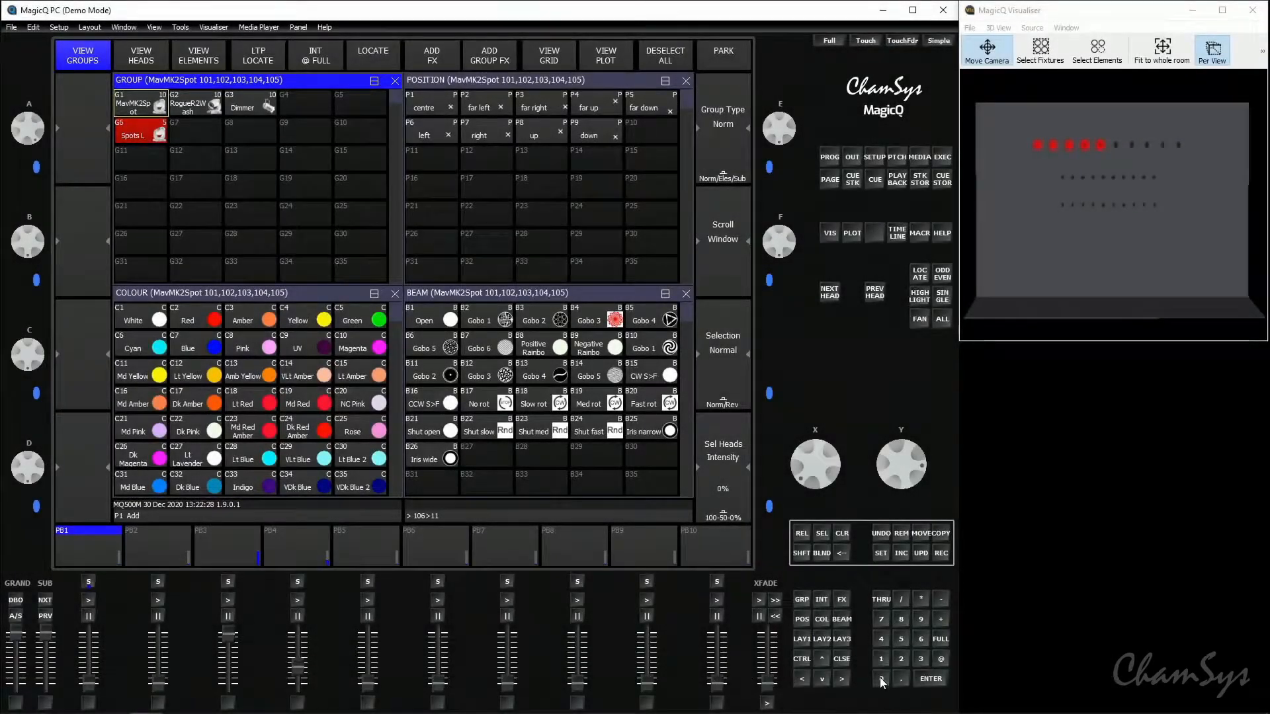
pyautogui.click(932, 678)
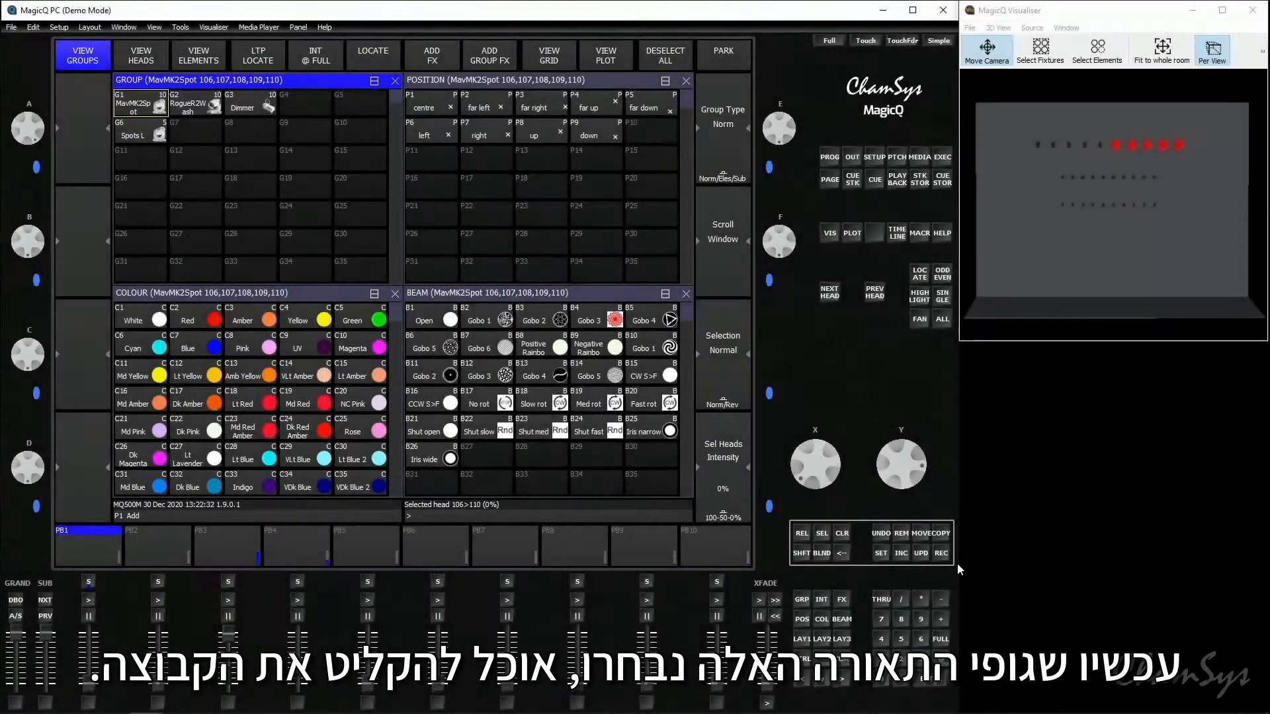
# - Record the selected heads as a group in empty slot G7, name it "Spots R" and select it
pyautogui.click(943, 554)
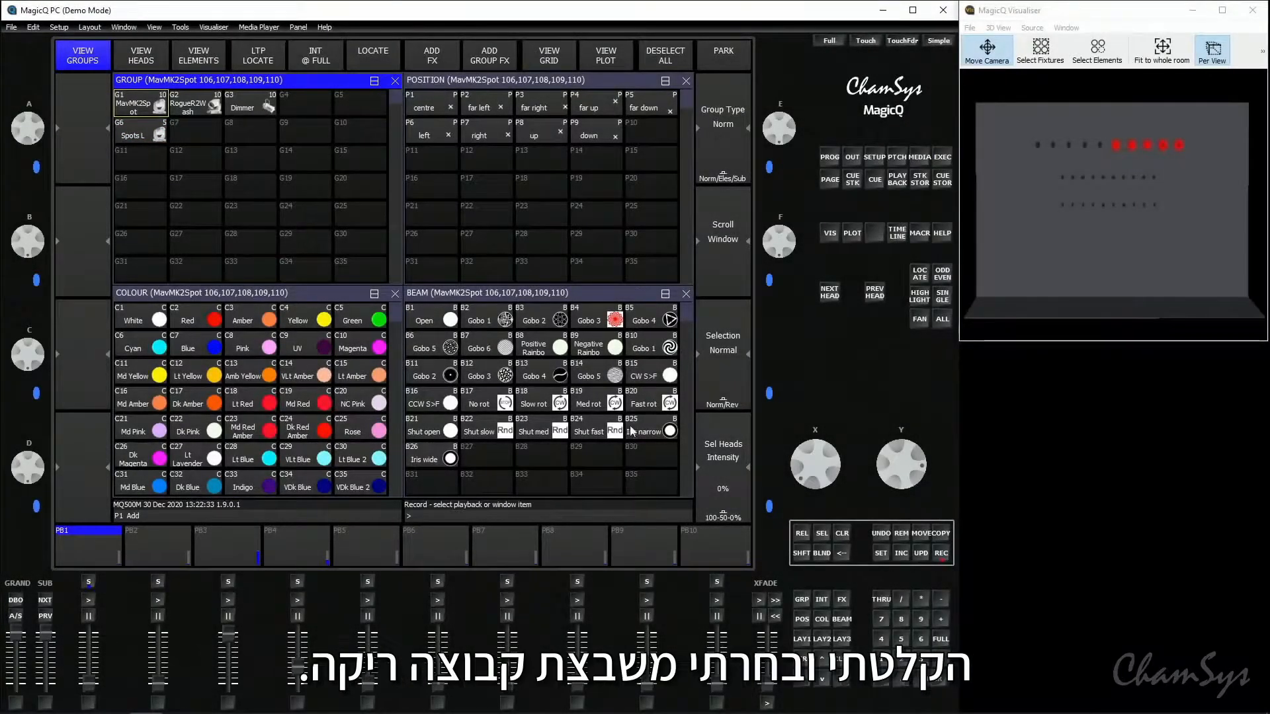
pyautogui.click(198, 133)
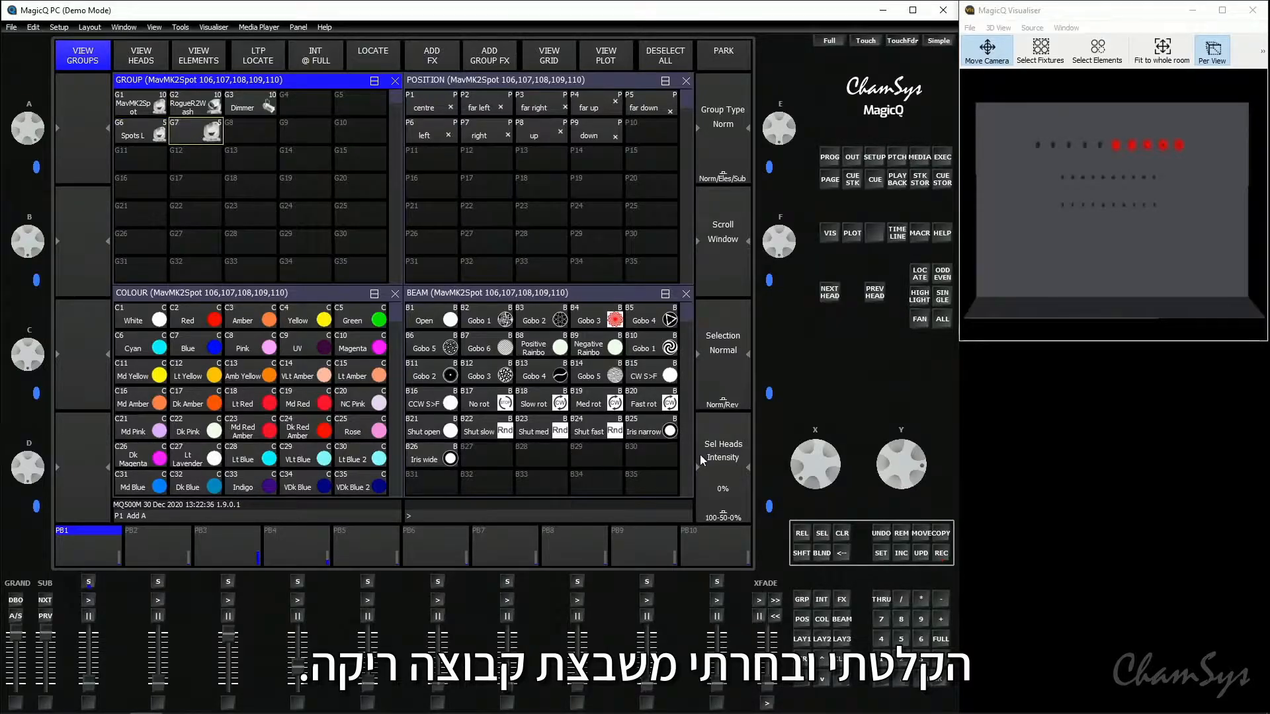
pyautogui.click(884, 552)
pyautogui.click(198, 136)
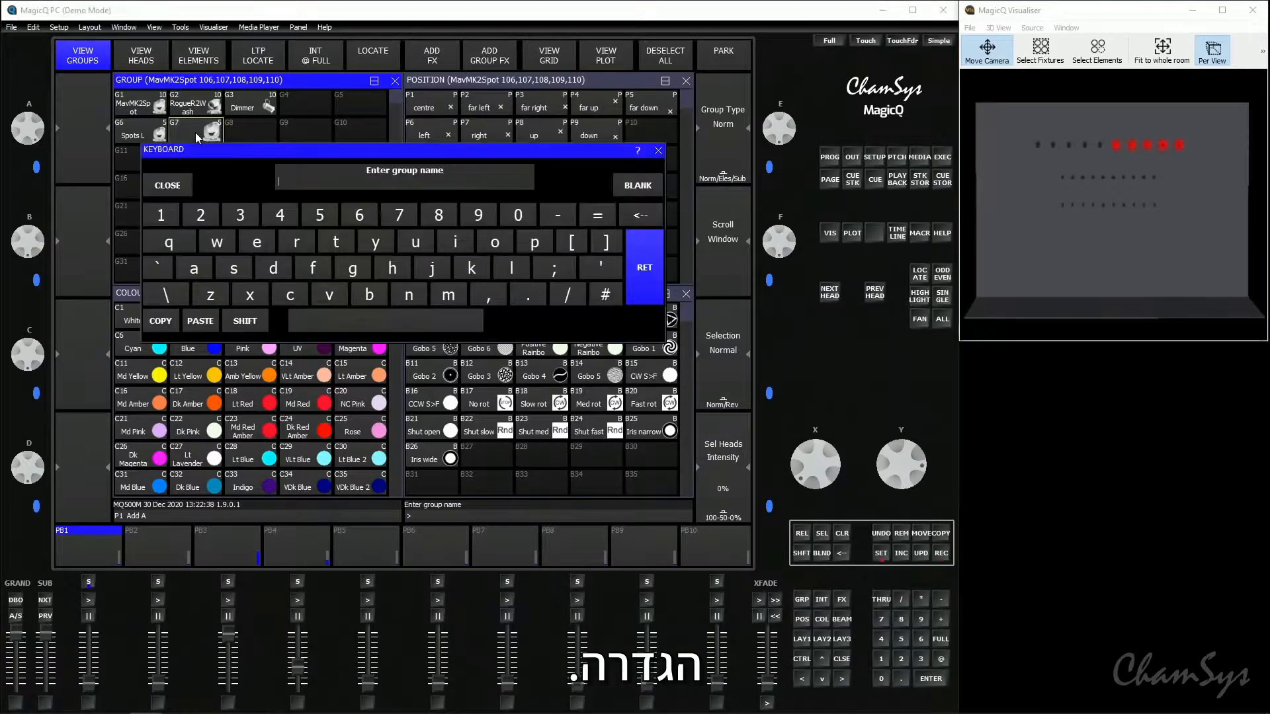
pyautogui.write('Spots R')
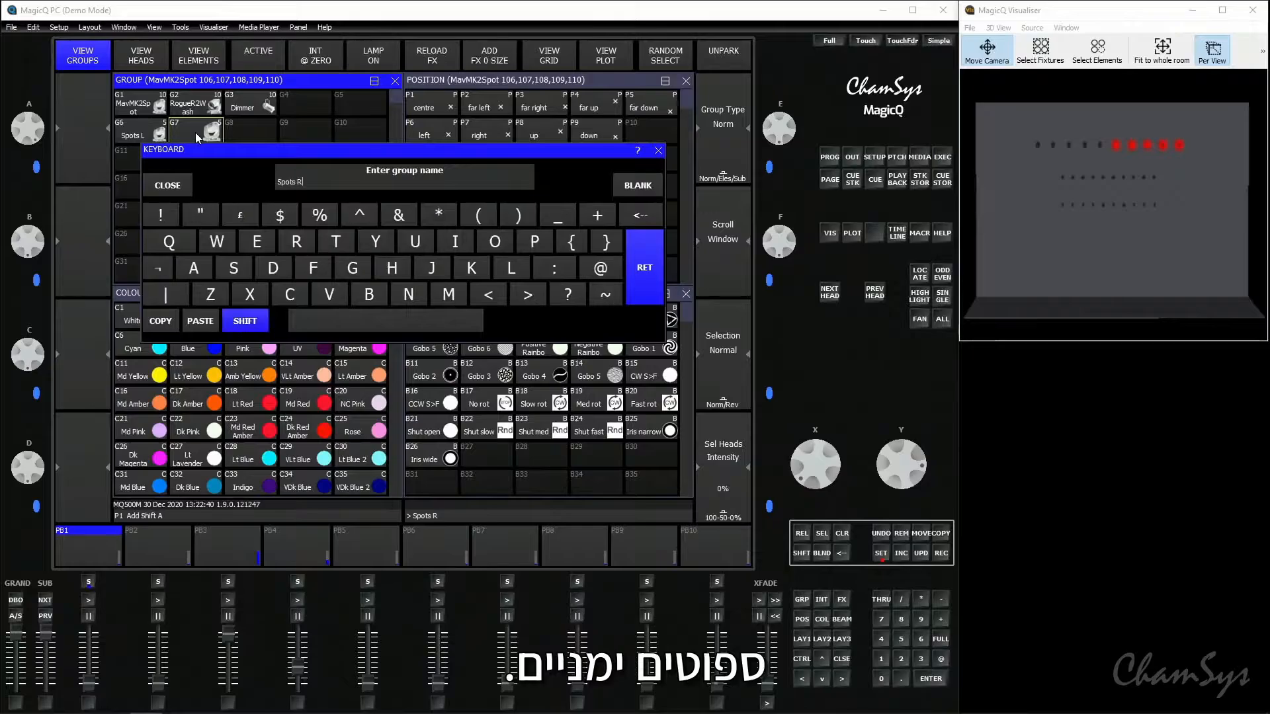
pyautogui.press('Return')
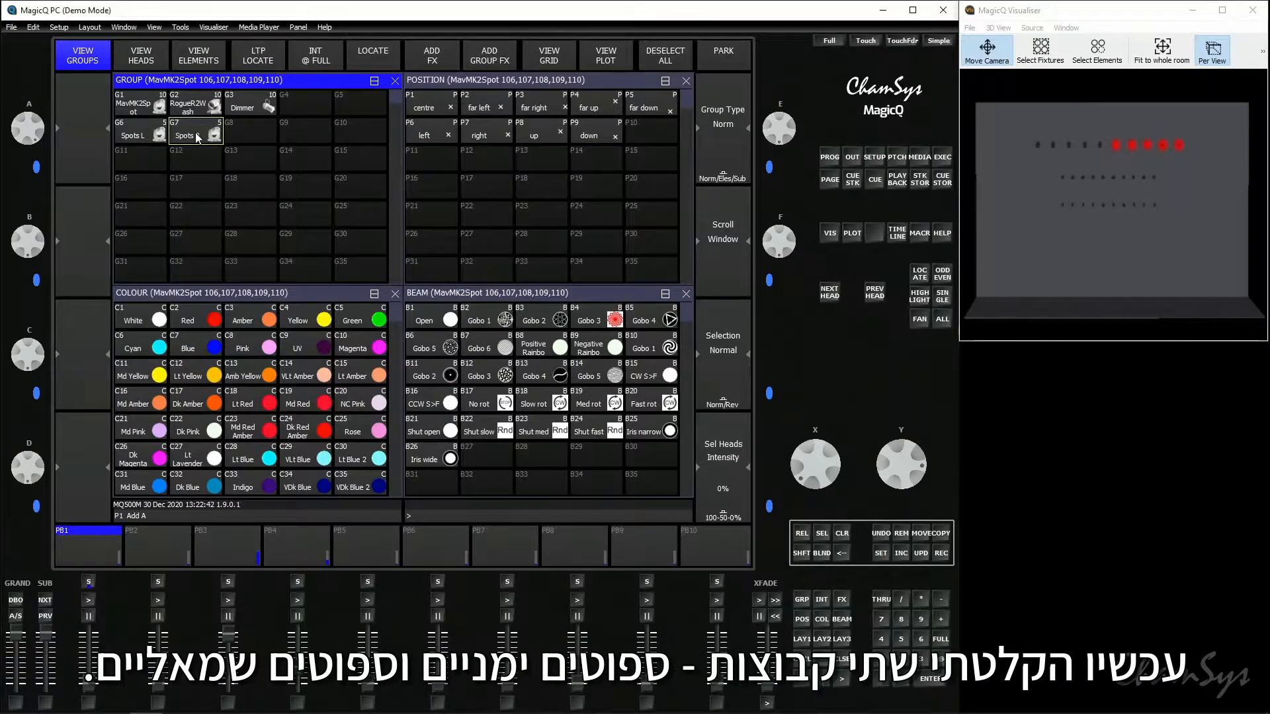
pyautogui.click(202, 131)
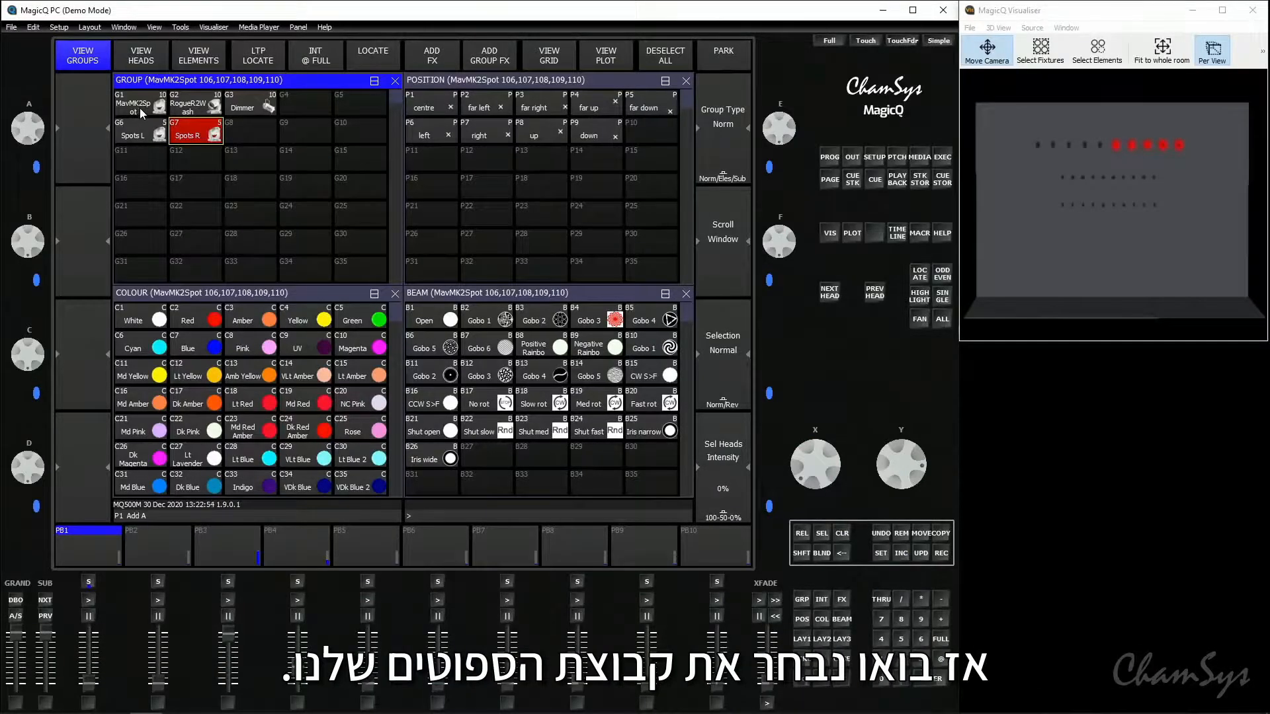
# - Locate all heads of the MavMK2Spot group and record the look as the first cue on playback PB1
pyautogui.click(141, 113)
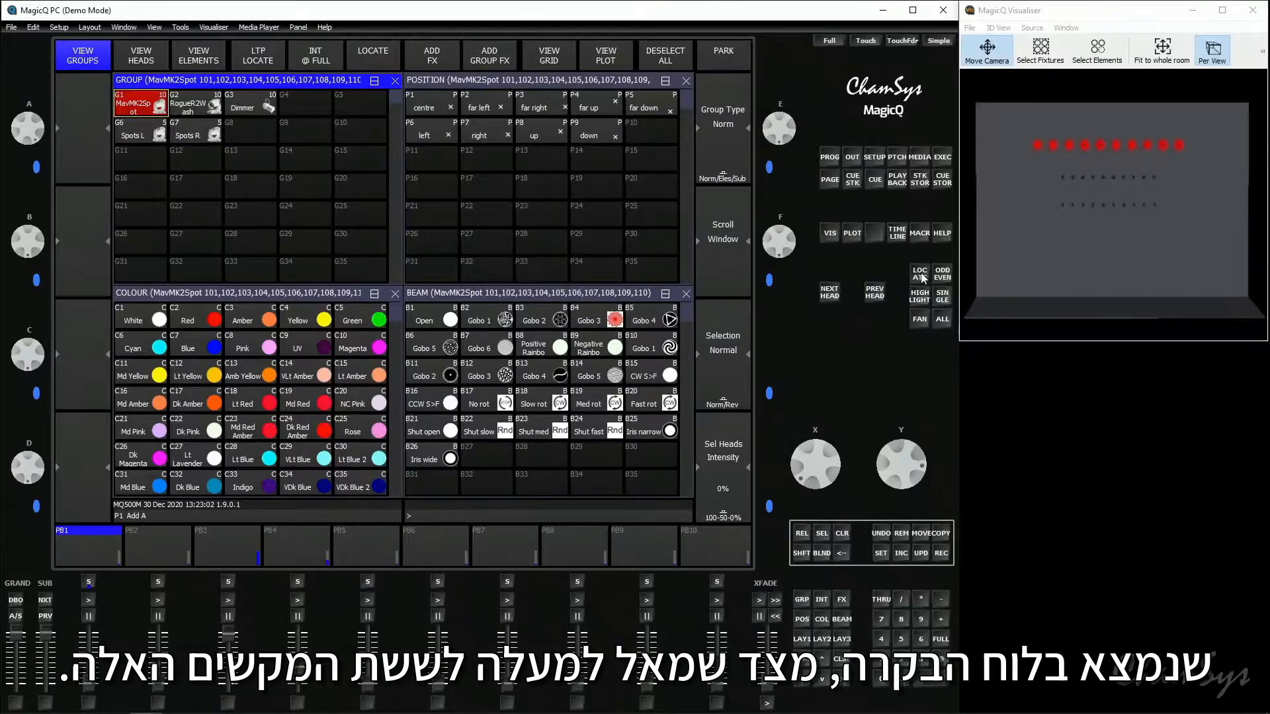
pyautogui.click(920, 273)
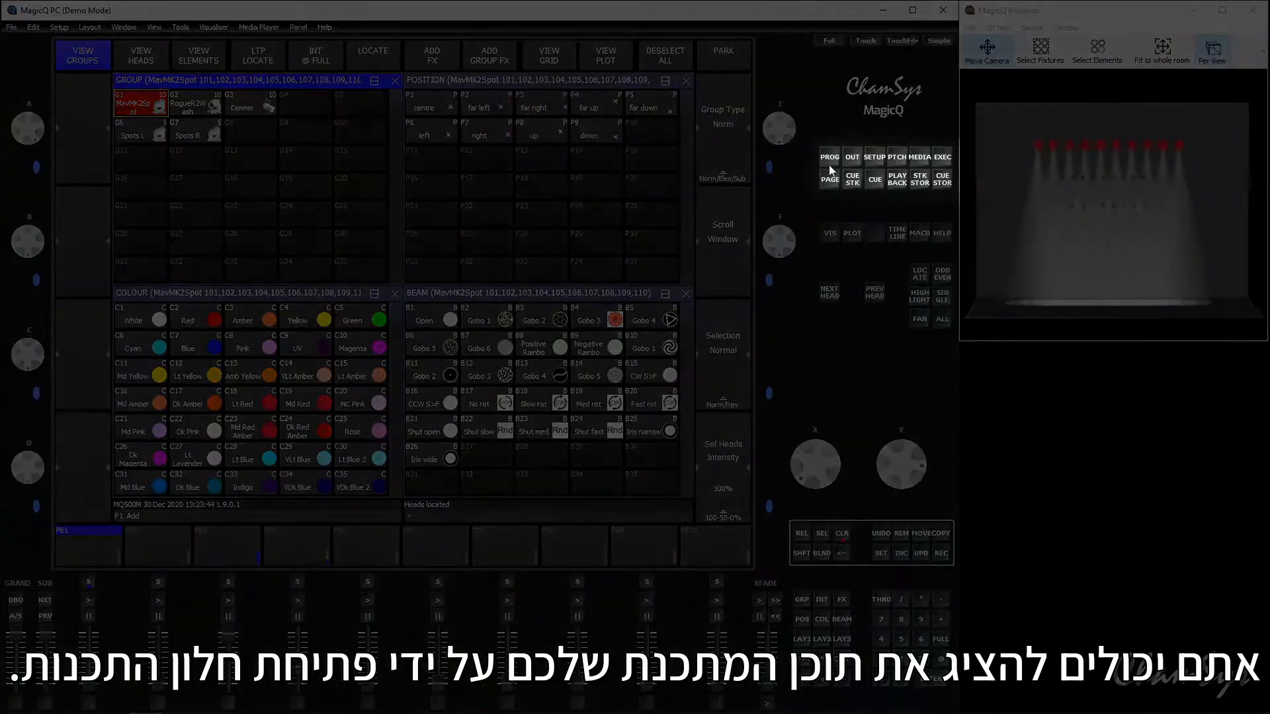
pyautogui.click(831, 158)
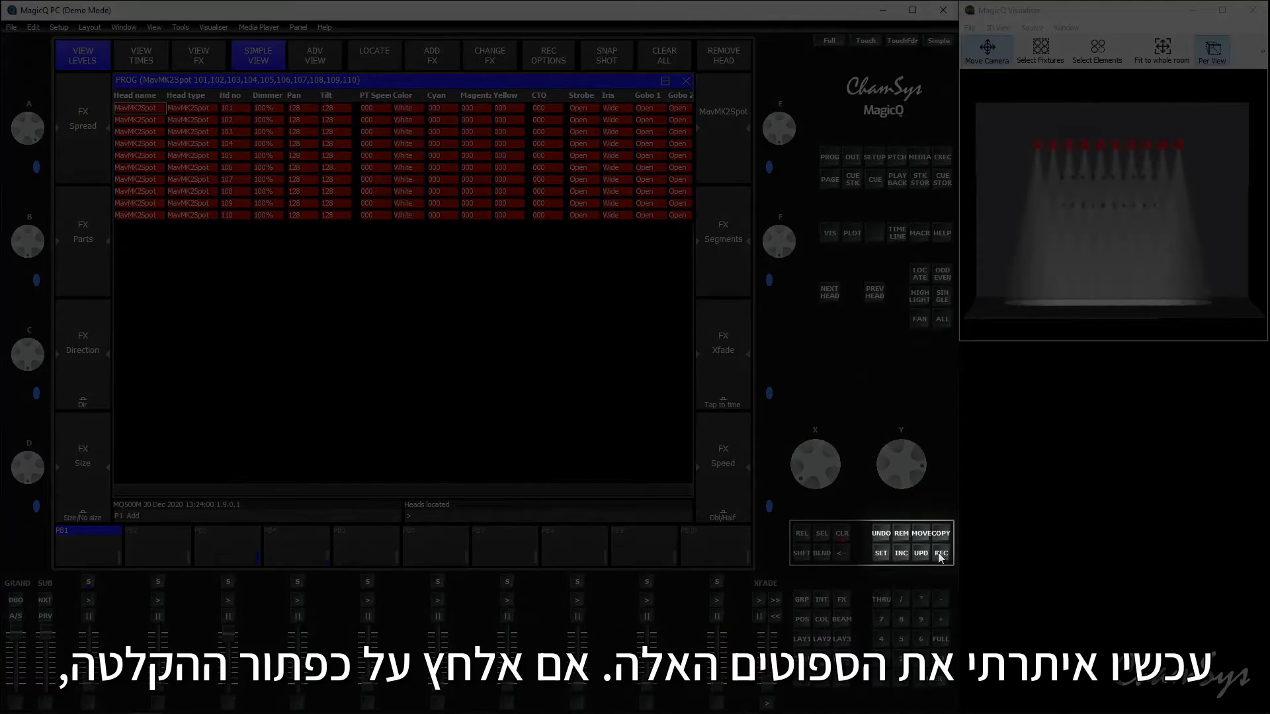
pyautogui.click(941, 558)
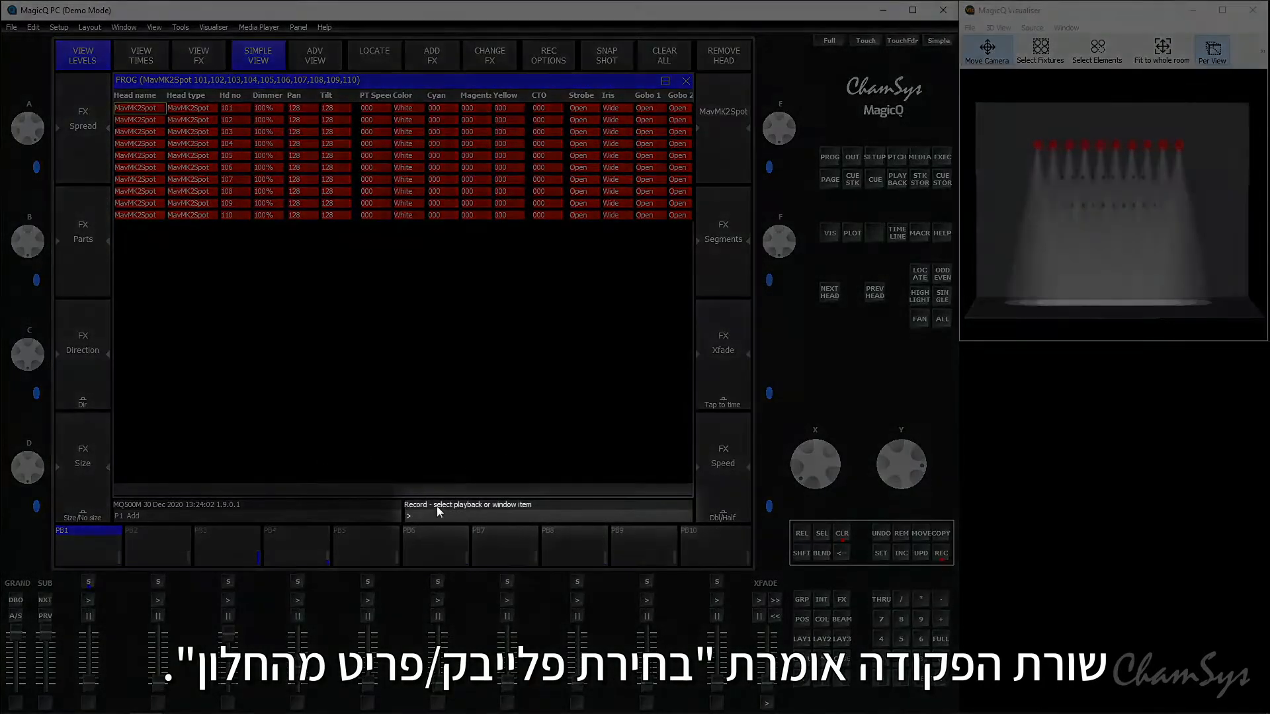
pyautogui.click(65, 552)
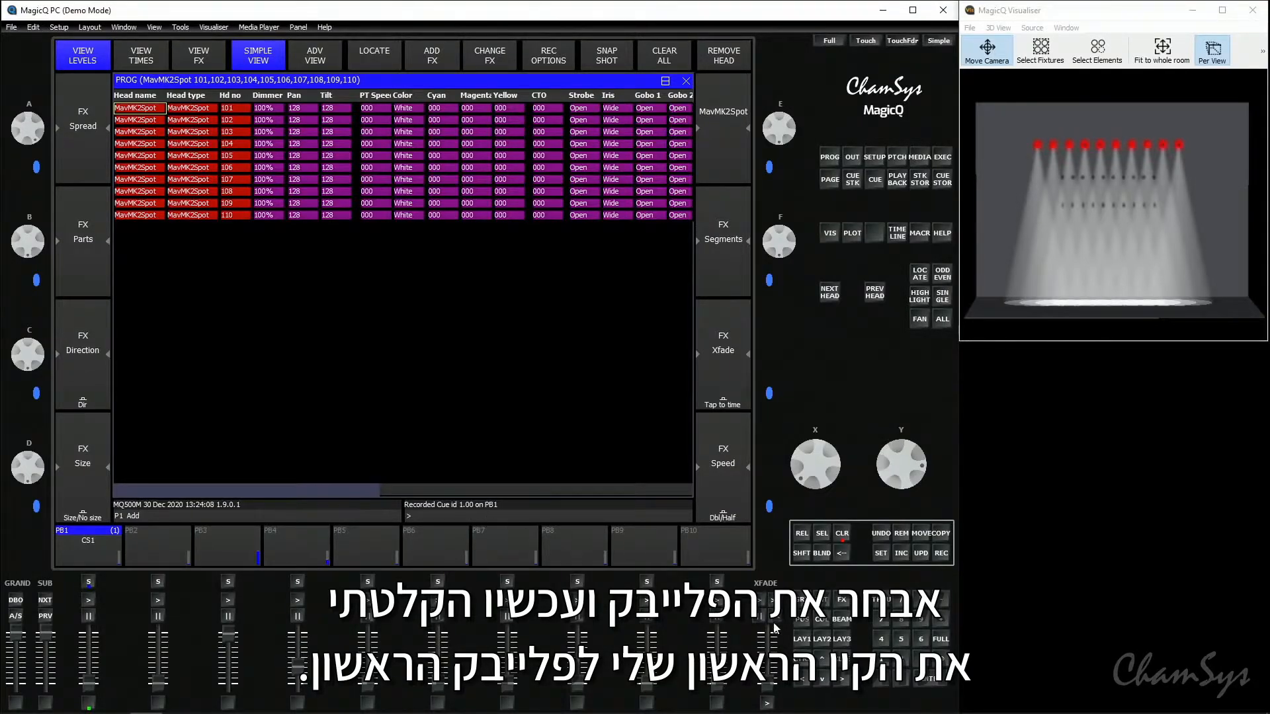
# - Change the spots' colour to Red and record the look as the second cue on playback PB1
pyautogui.click(800, 642)
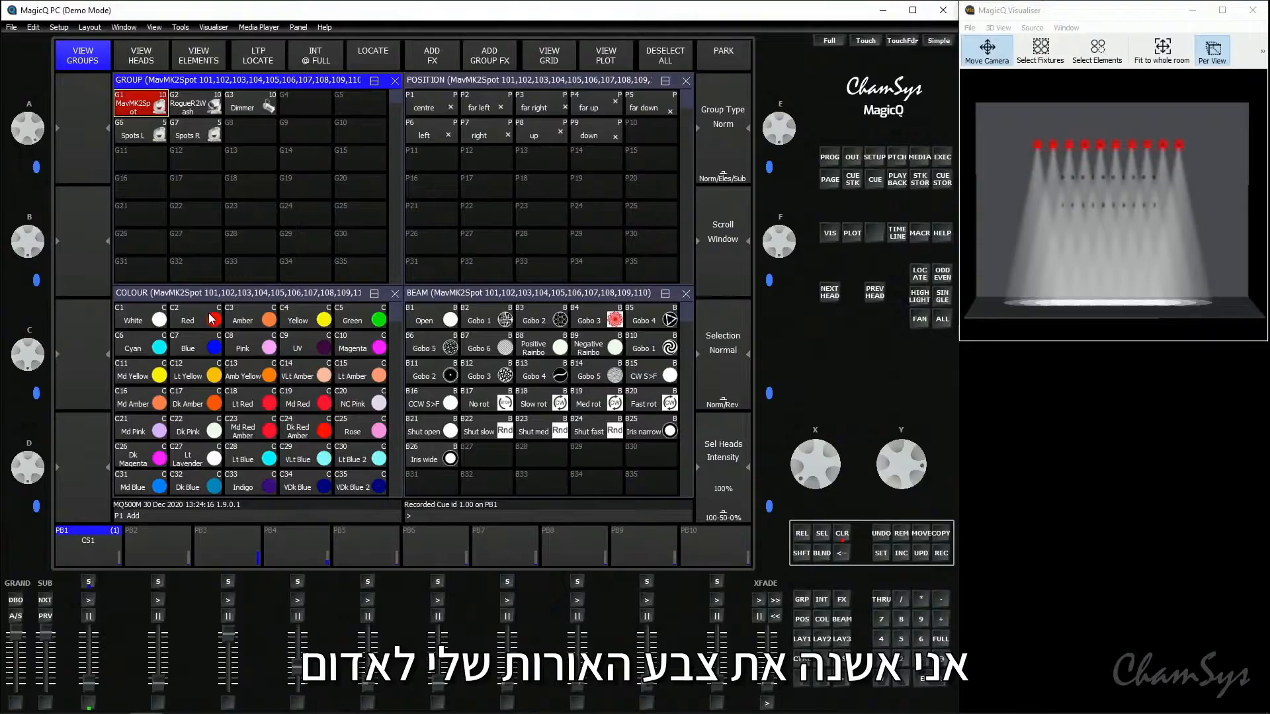
pyautogui.click(211, 320)
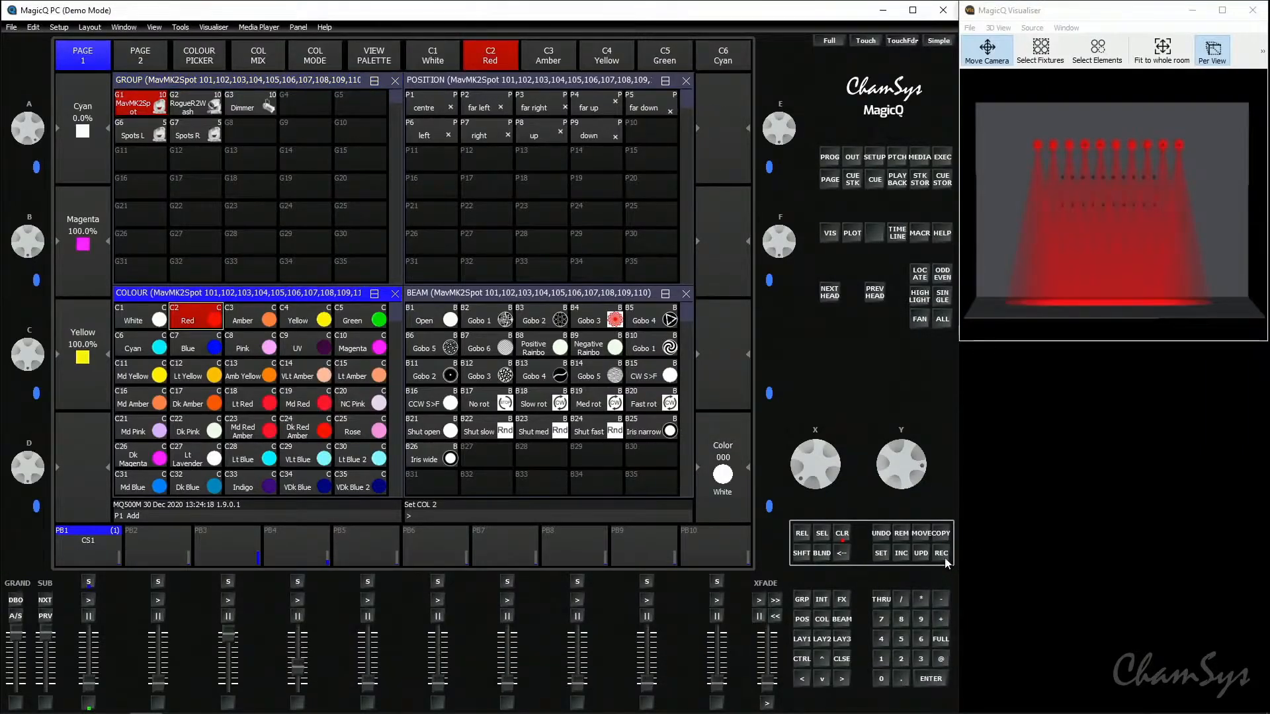
pyautogui.click(829, 158)
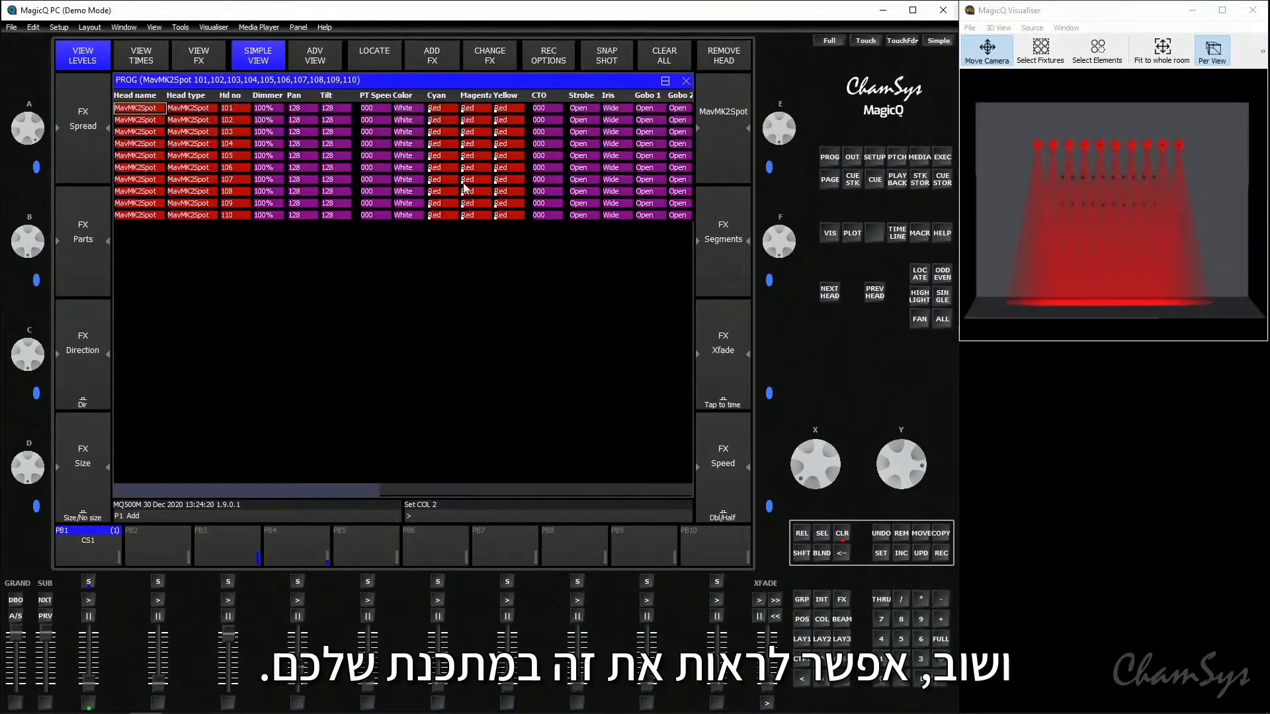
pyautogui.click(941, 553)
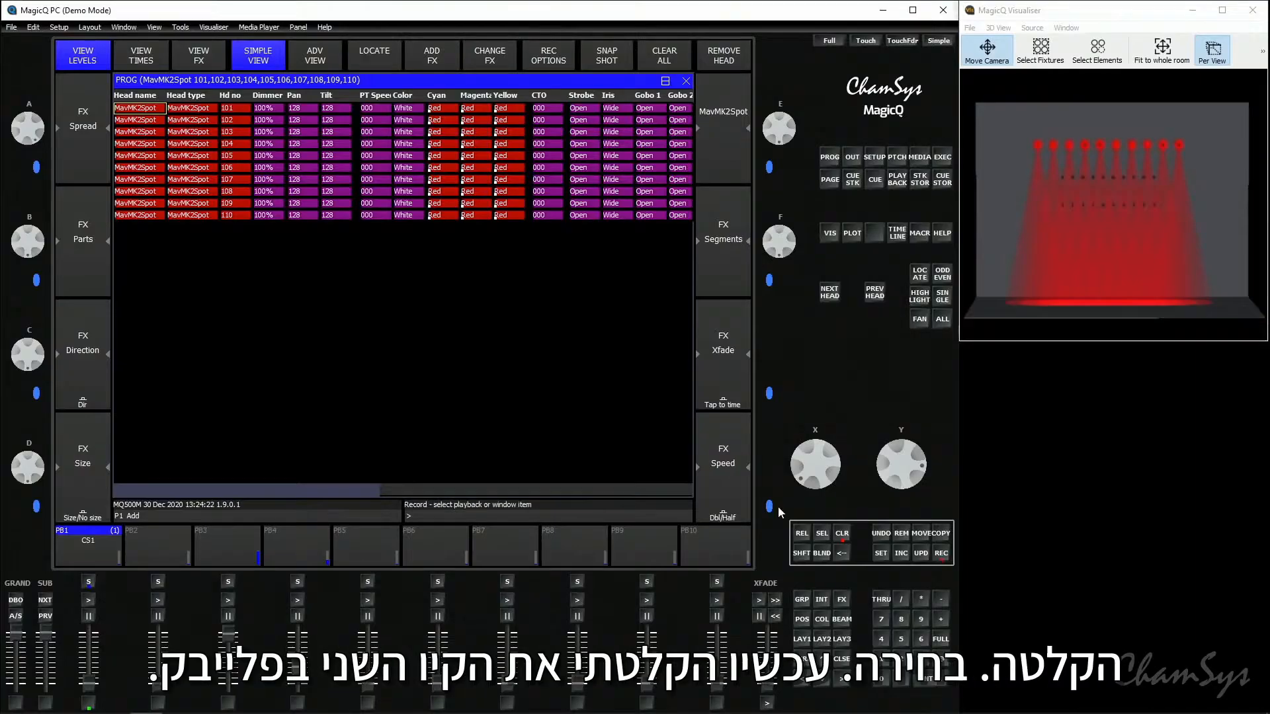
pyautogui.click(106, 540)
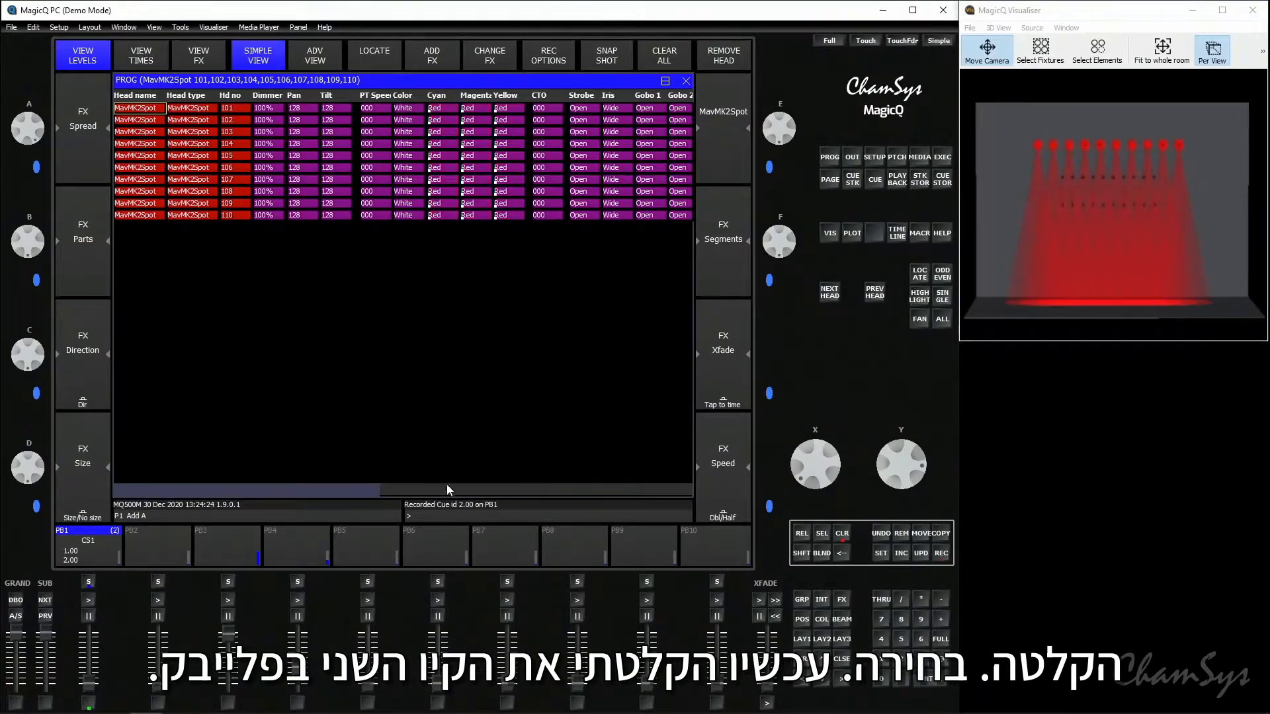
# - Change the MavMK2Spot heads' colour to Green and raise their Magenta level to 23.1%
pyautogui.click(803, 640)
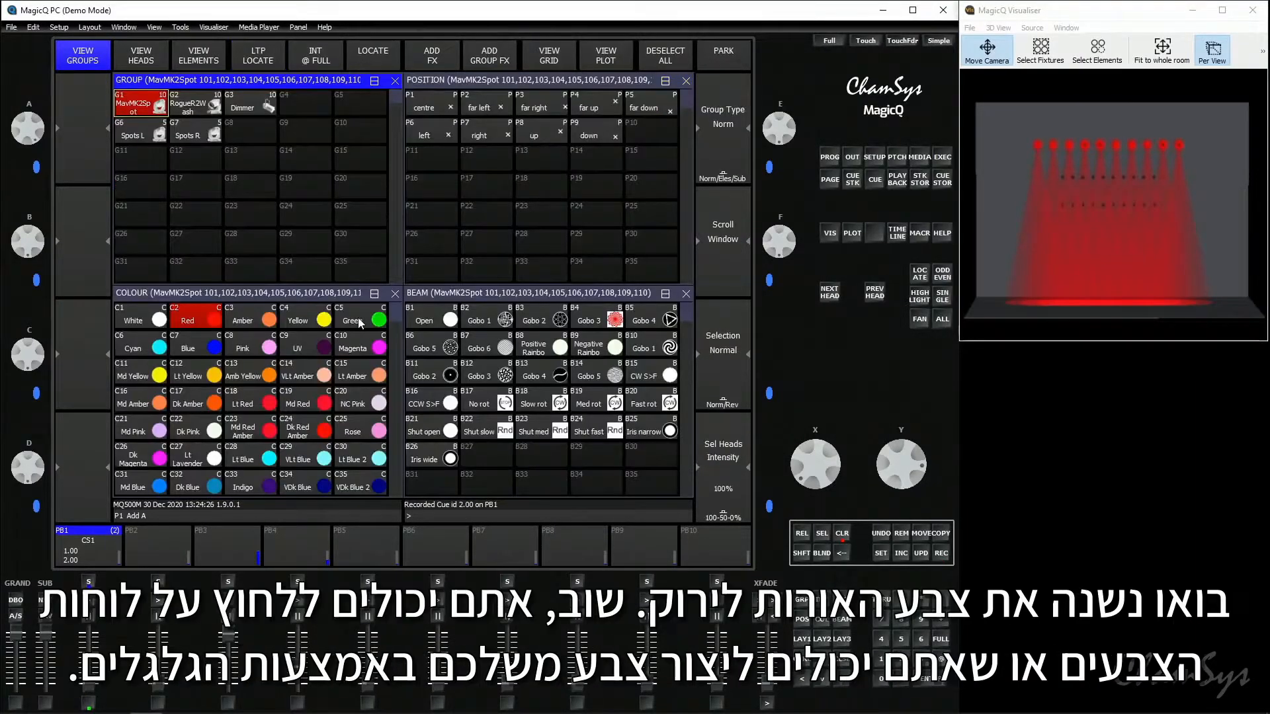
pyautogui.click(359, 322)
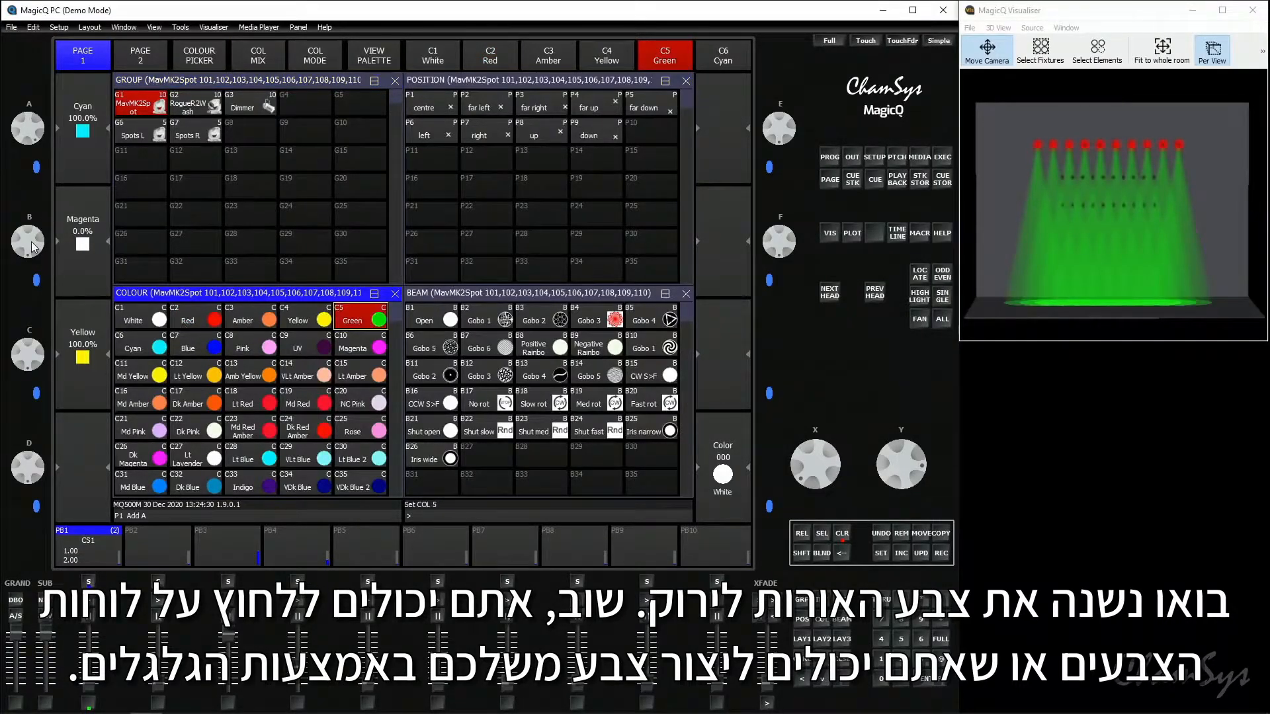
pyautogui.moveTo(32, 247); pyautogui.dragTo(41, 278)
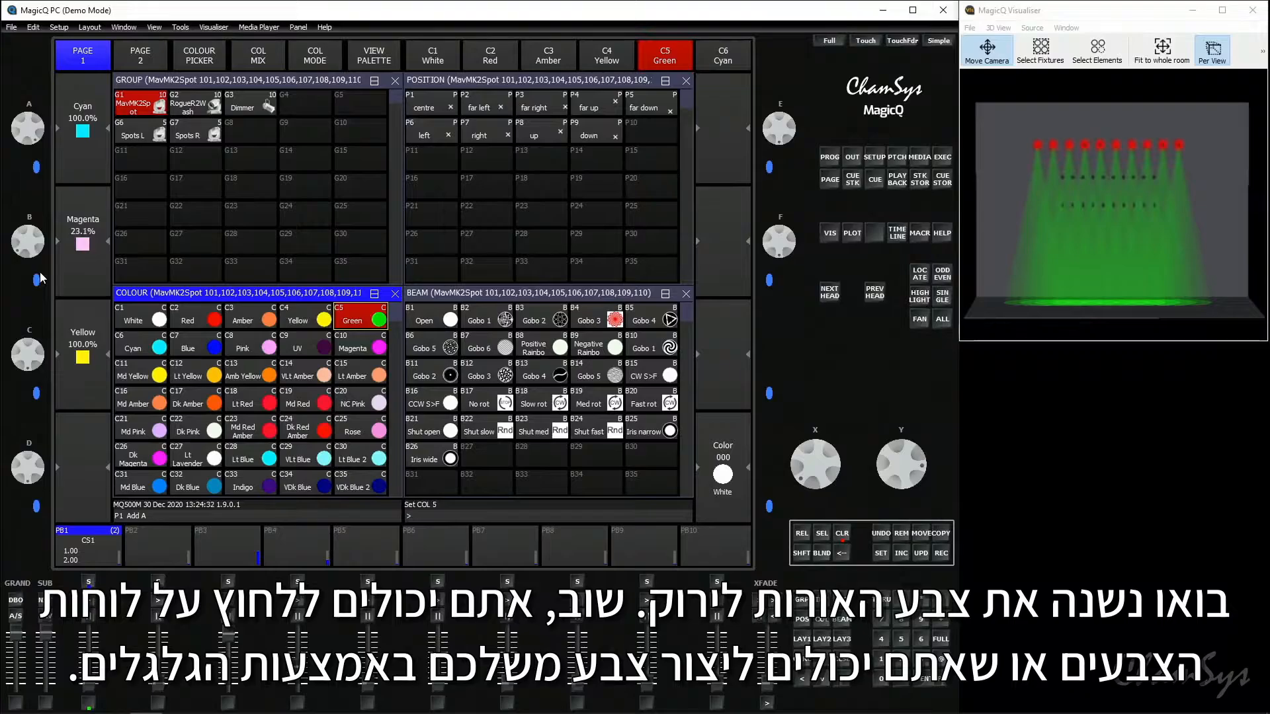
# - Tilt the spots to 40 onto the back wall and fan out their pan with a value of -61
pyautogui.click(514, 78)
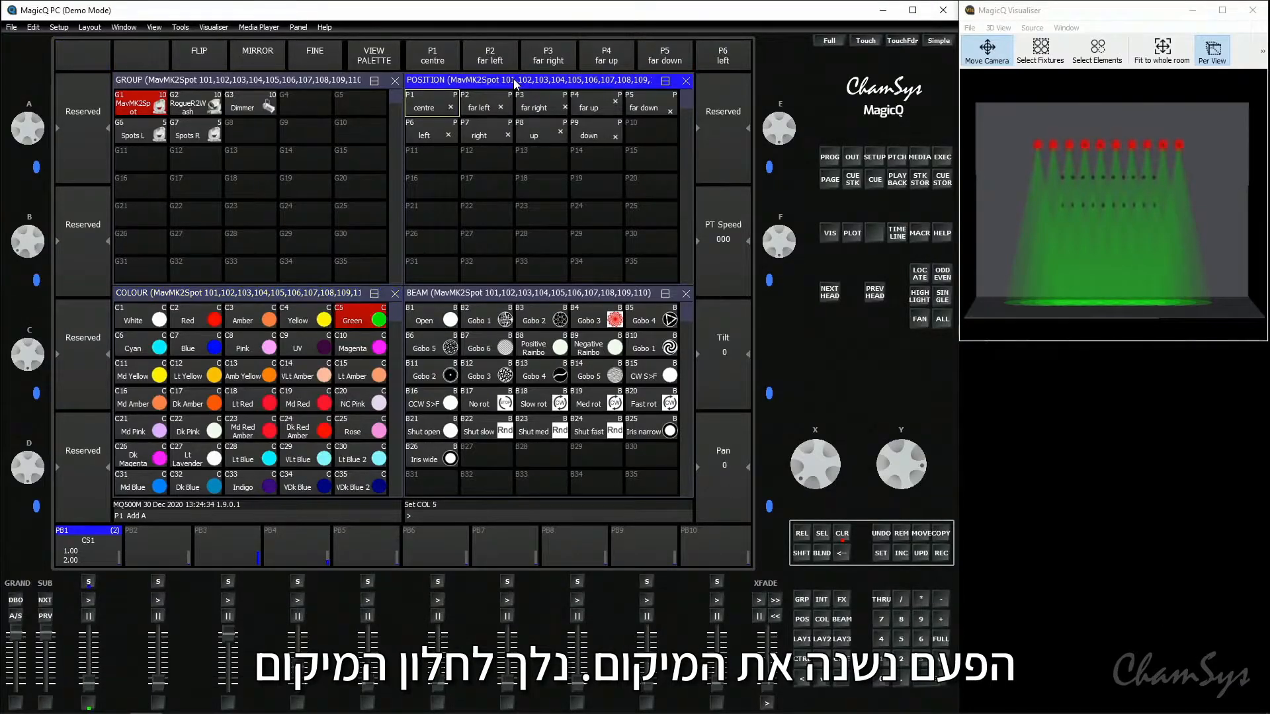
pyautogui.moveTo(896, 448)
pyautogui.mouseDown()
pyautogui.moveTo(908, 484)
pyautogui.moveTo(909, 467)
pyautogui.mouseUp()
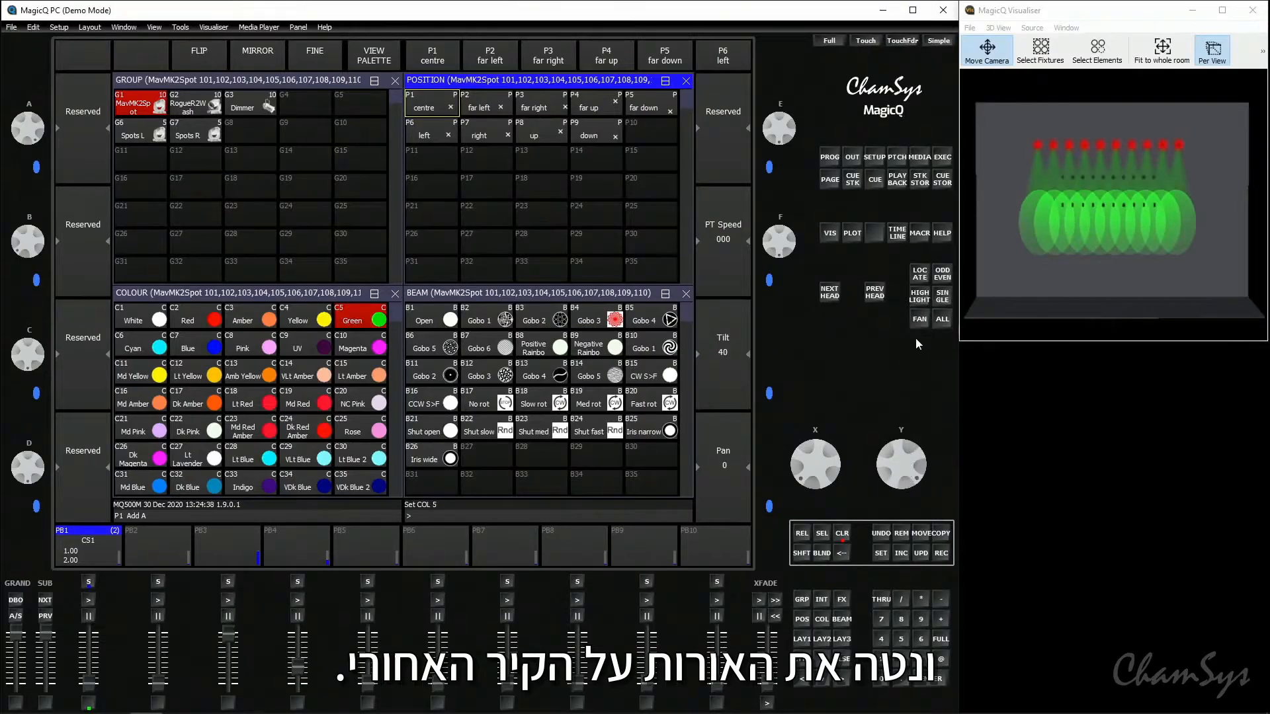
pyautogui.scroll(-3, 811, 467)
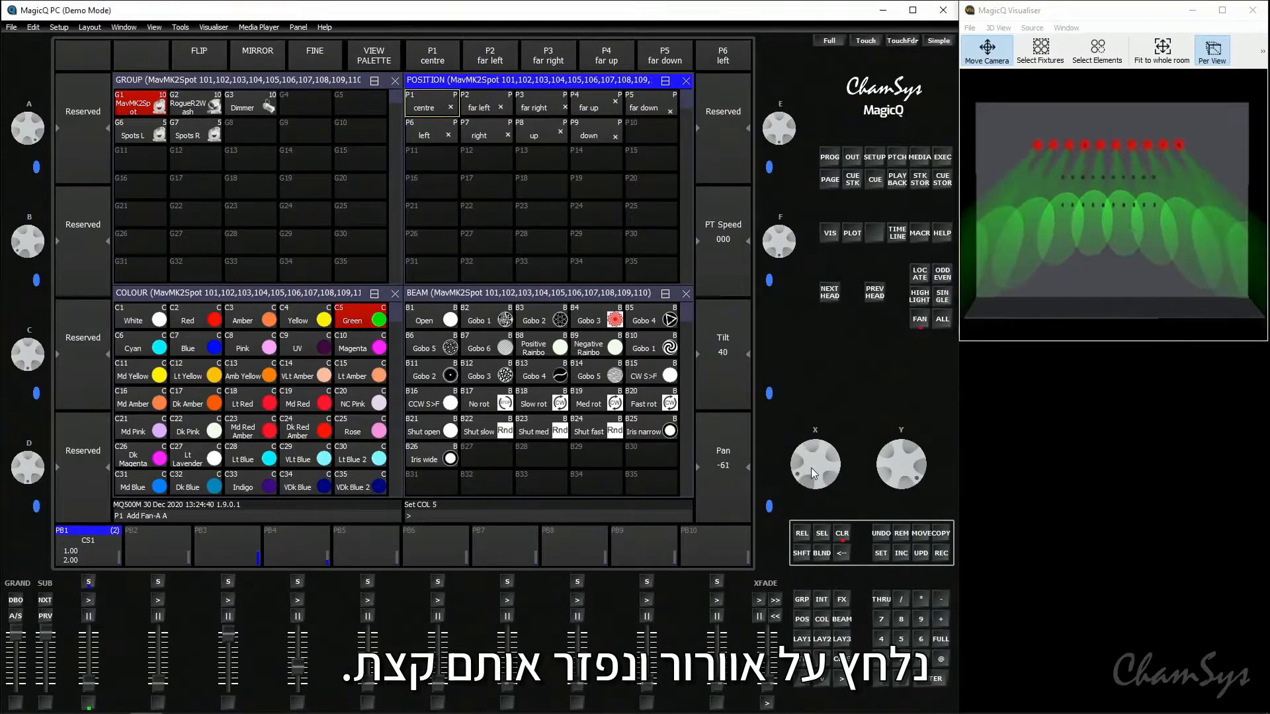
pyautogui.click(919, 320)
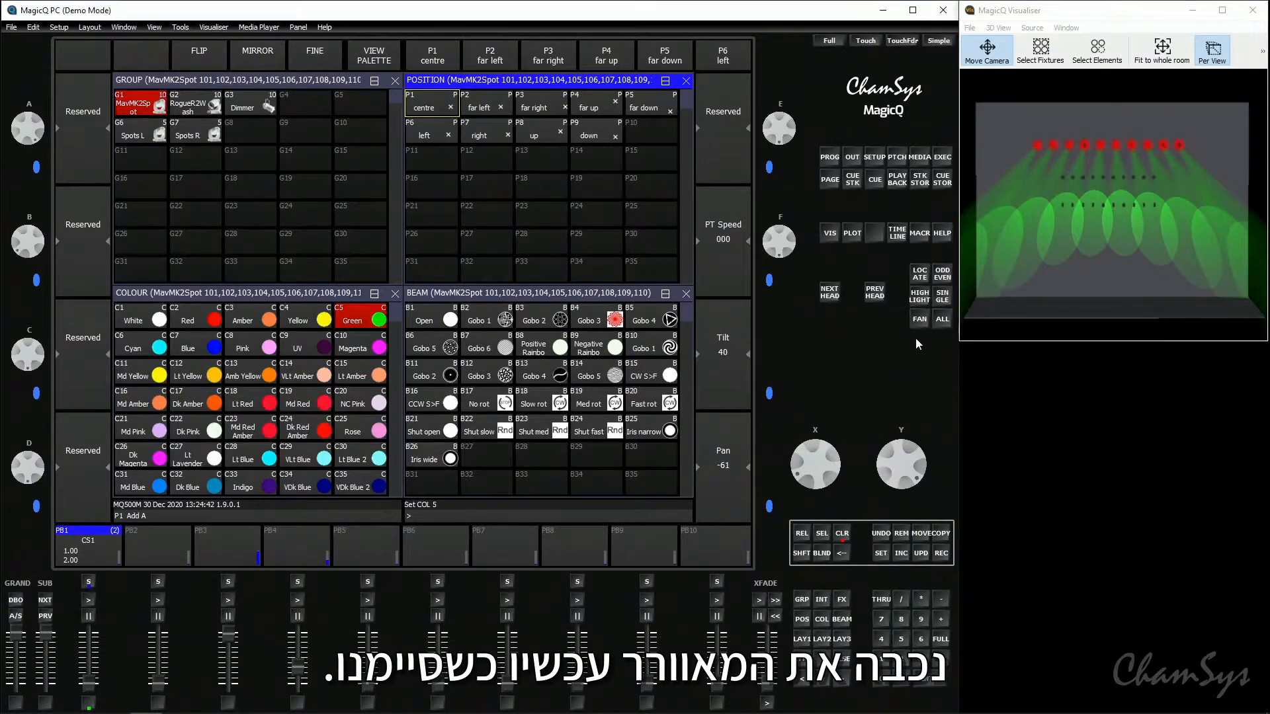
# - Record the green back-wall look as the third cue on playback PB1 and clear the programmer
pyautogui.click(944, 556)
pyautogui.click(93, 542)
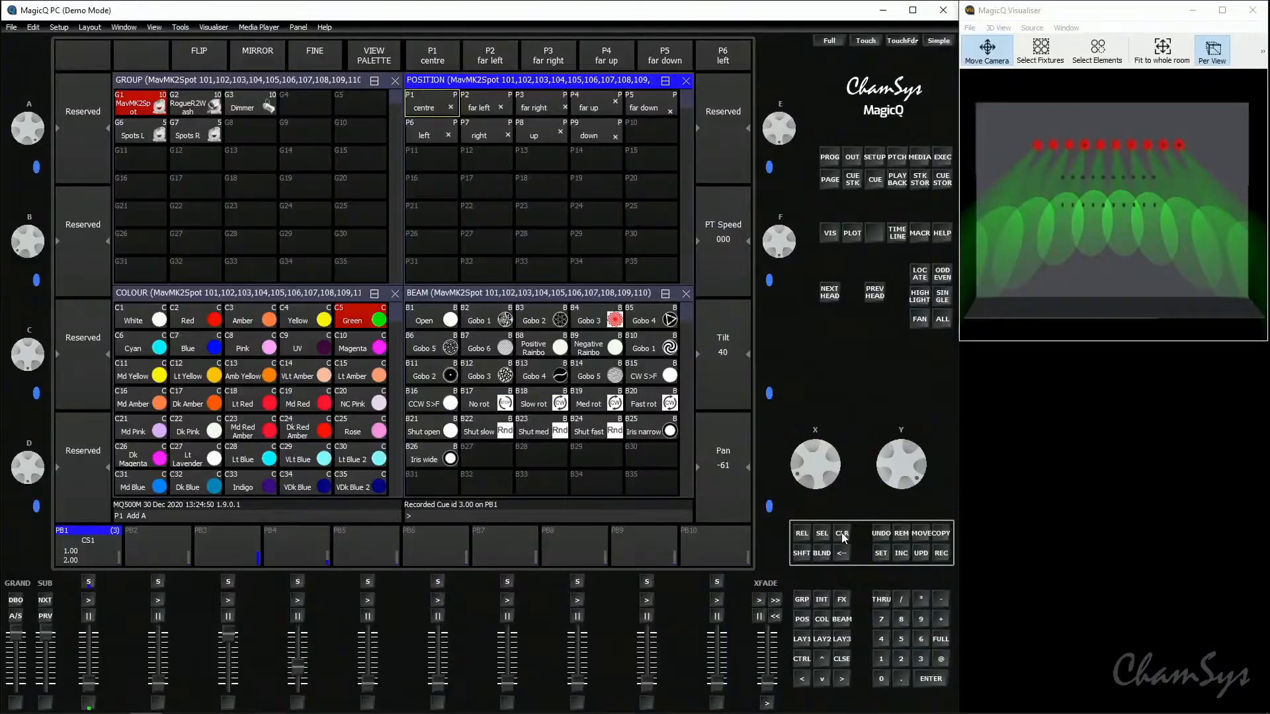
pyautogui.click(842, 535)
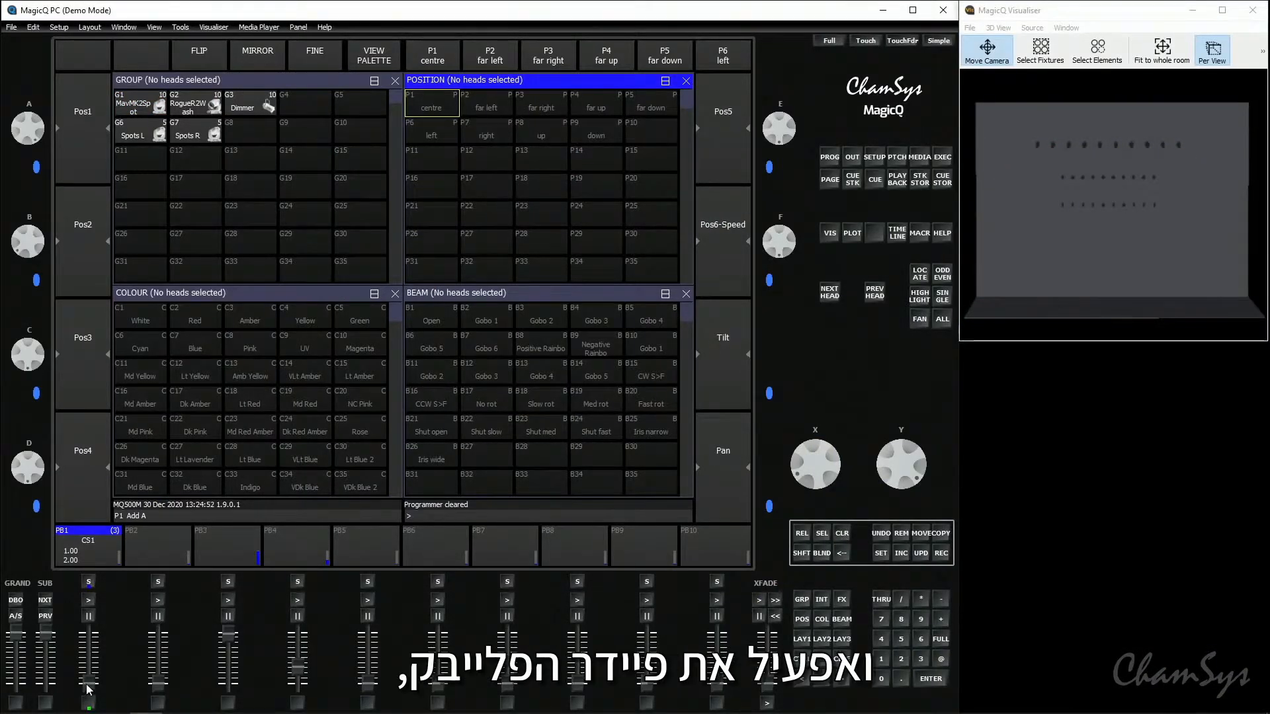
# - Raise the PB1 fader to run the chase and adjust its chase speed to 1.64 s in the cue stack
pyautogui.moveTo(89, 689); pyautogui.dragTo(89, 634)
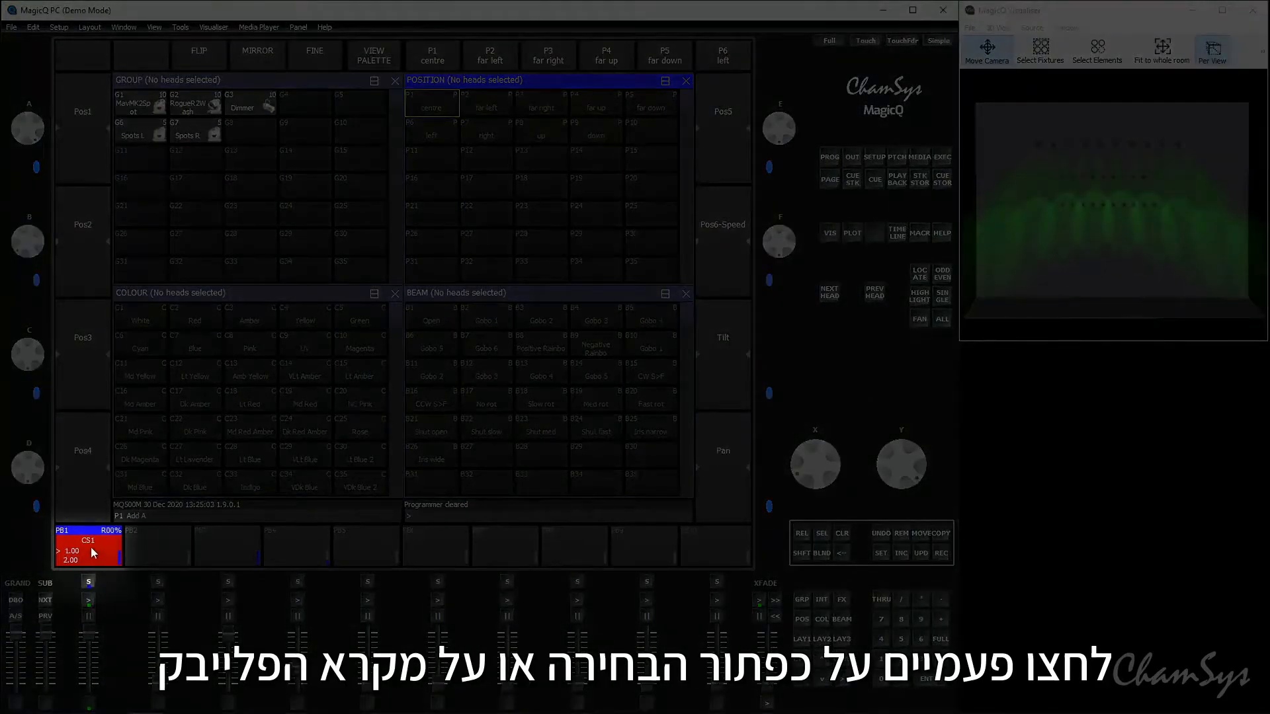
pyautogui.doubleClick(89, 547)
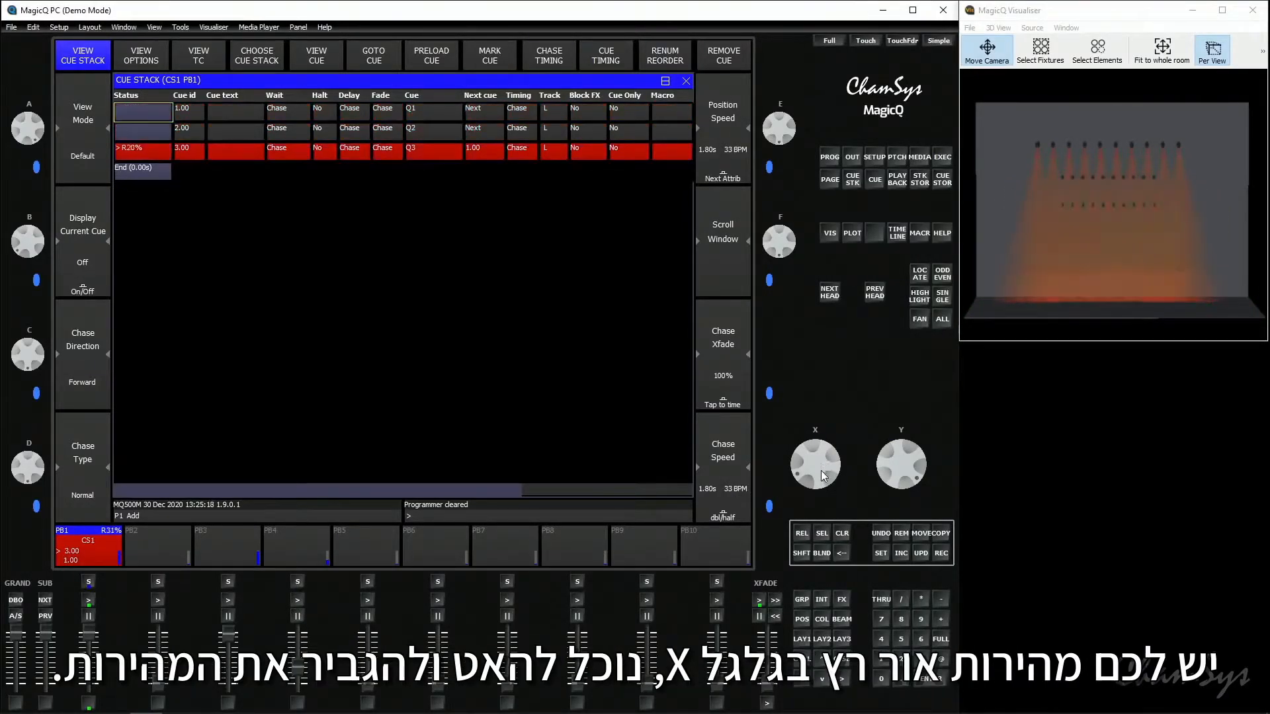
pyautogui.moveTo(828, 488); pyautogui.dragTo(825, 463)
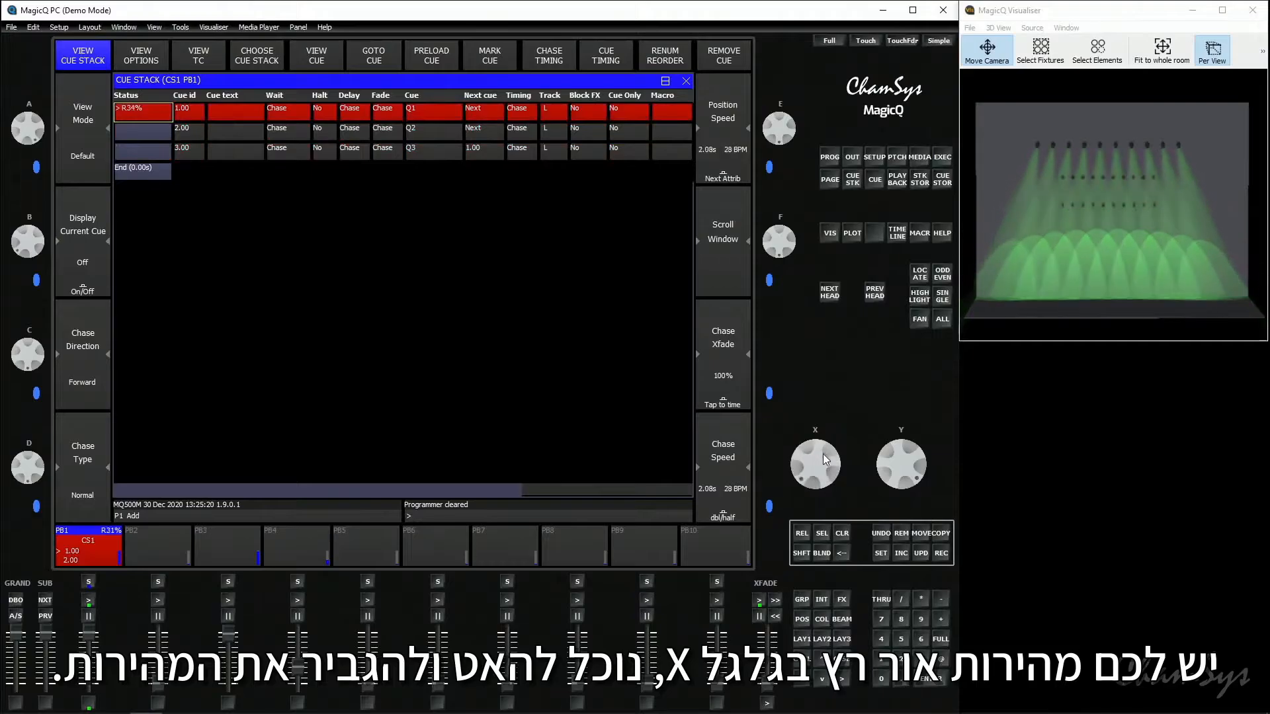
pyautogui.moveTo(830, 507); pyautogui.dragTo(830, 509)
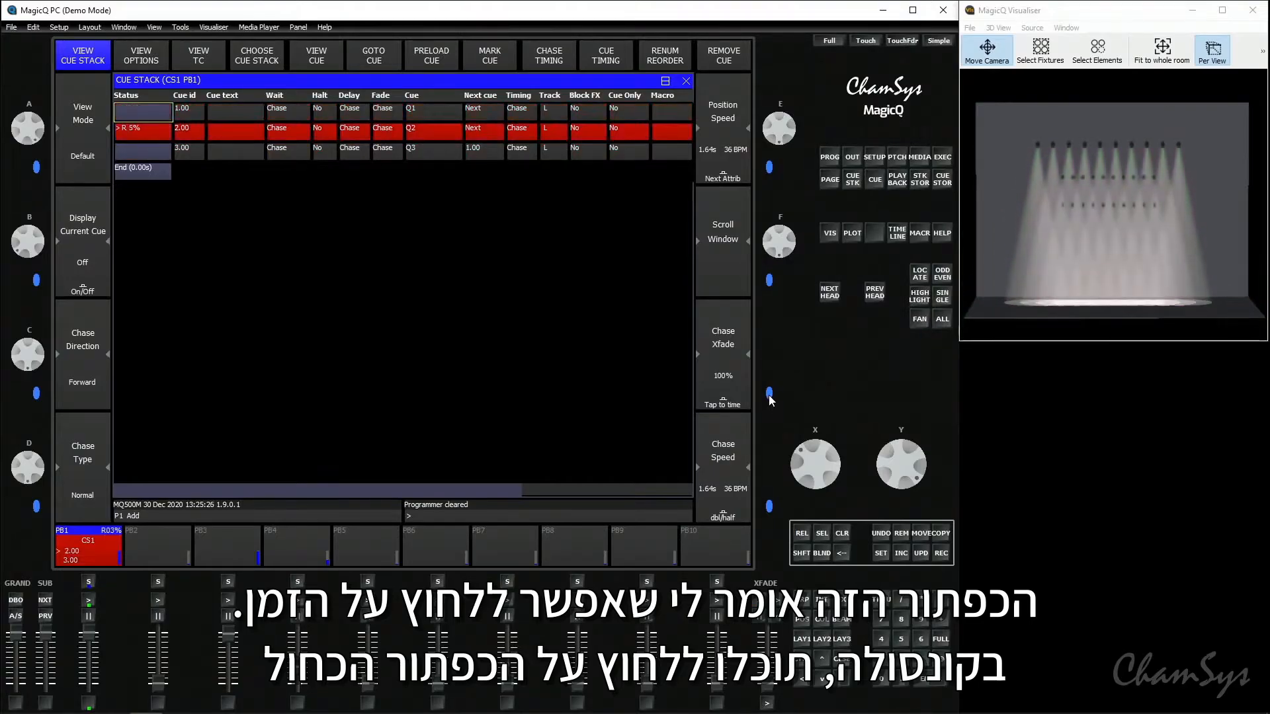
# - Retime the PB1 chase by tapping its tempo repeatedly
pyautogui.click(730, 393)
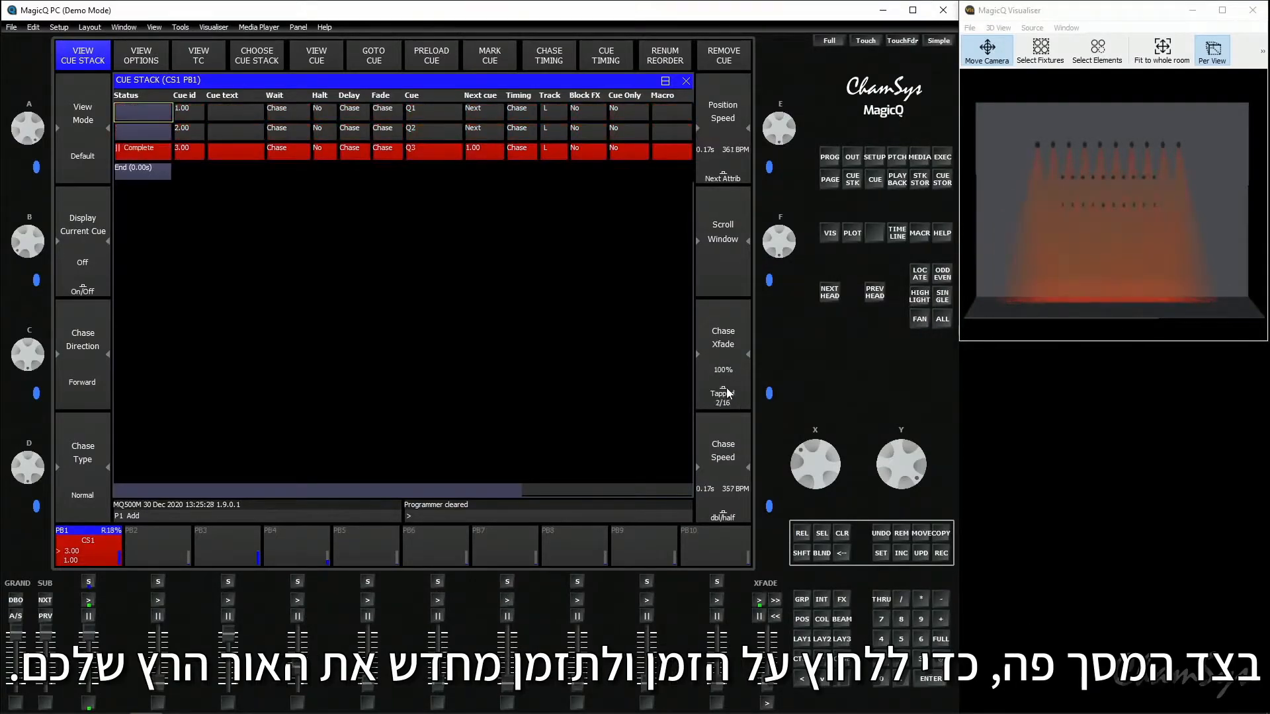
pyautogui.click(727, 393)
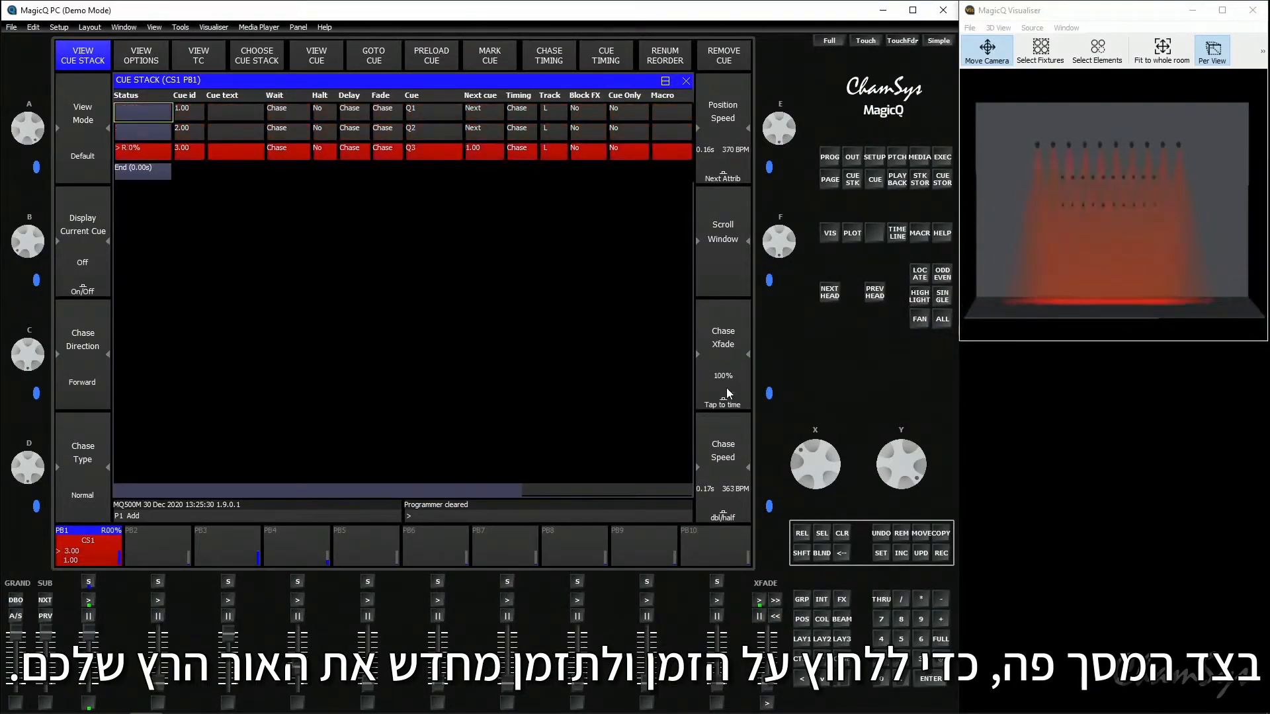
pyautogui.click(728, 393)
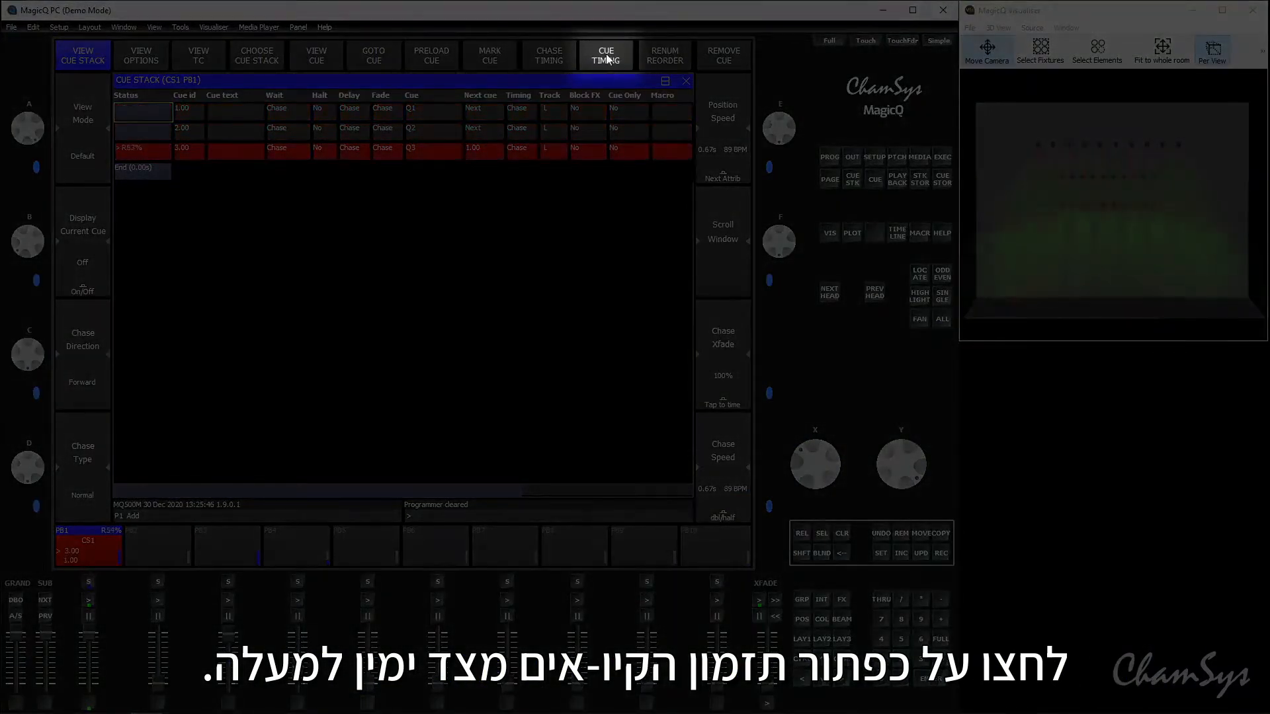
# - Switch PB1's cue stack to individual cue timing and step manually through cues 1, 2 and 3
pyautogui.click(607, 59)
pyautogui.click(333, 216)
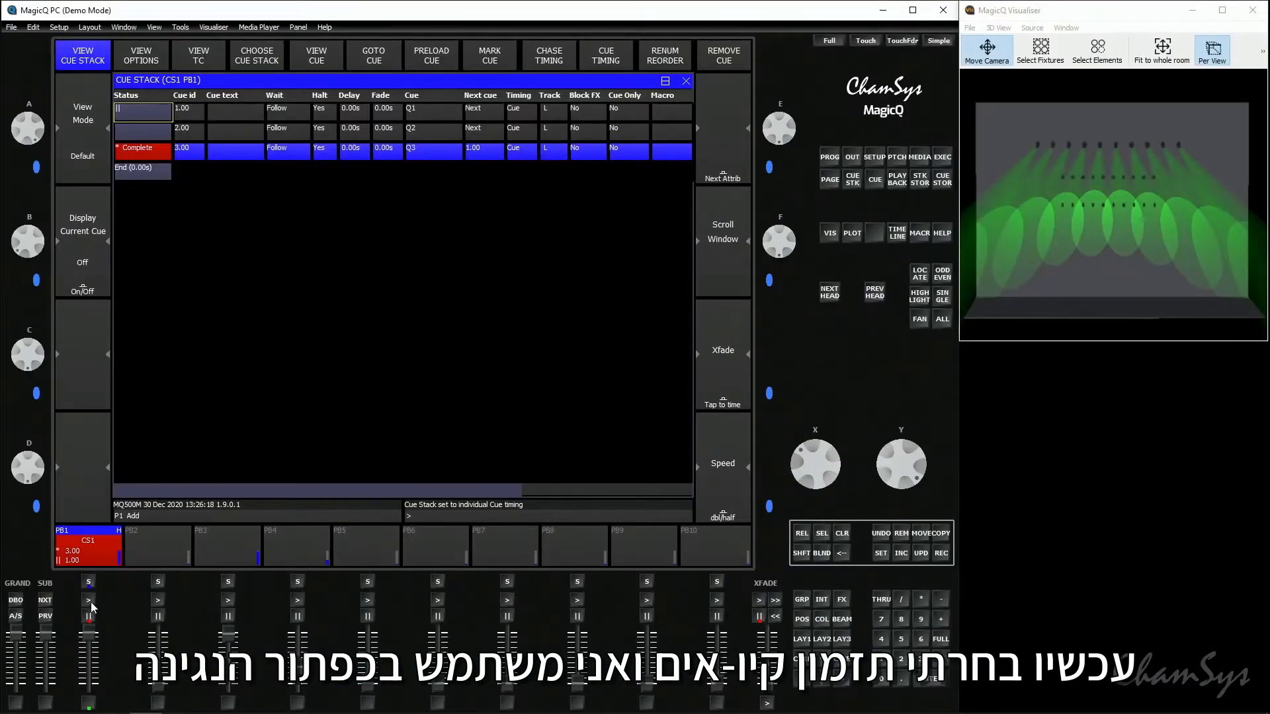
pyautogui.click(89, 600)
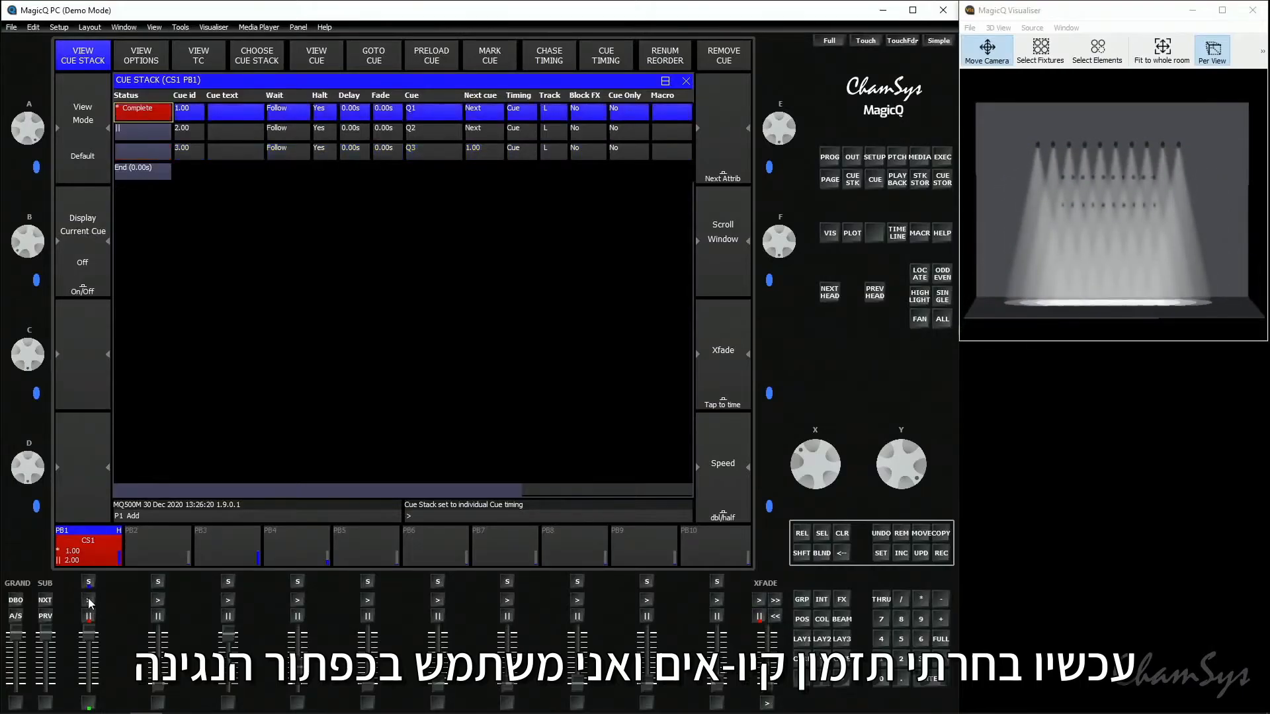
pyautogui.click(88, 600)
pyautogui.click(88, 600)
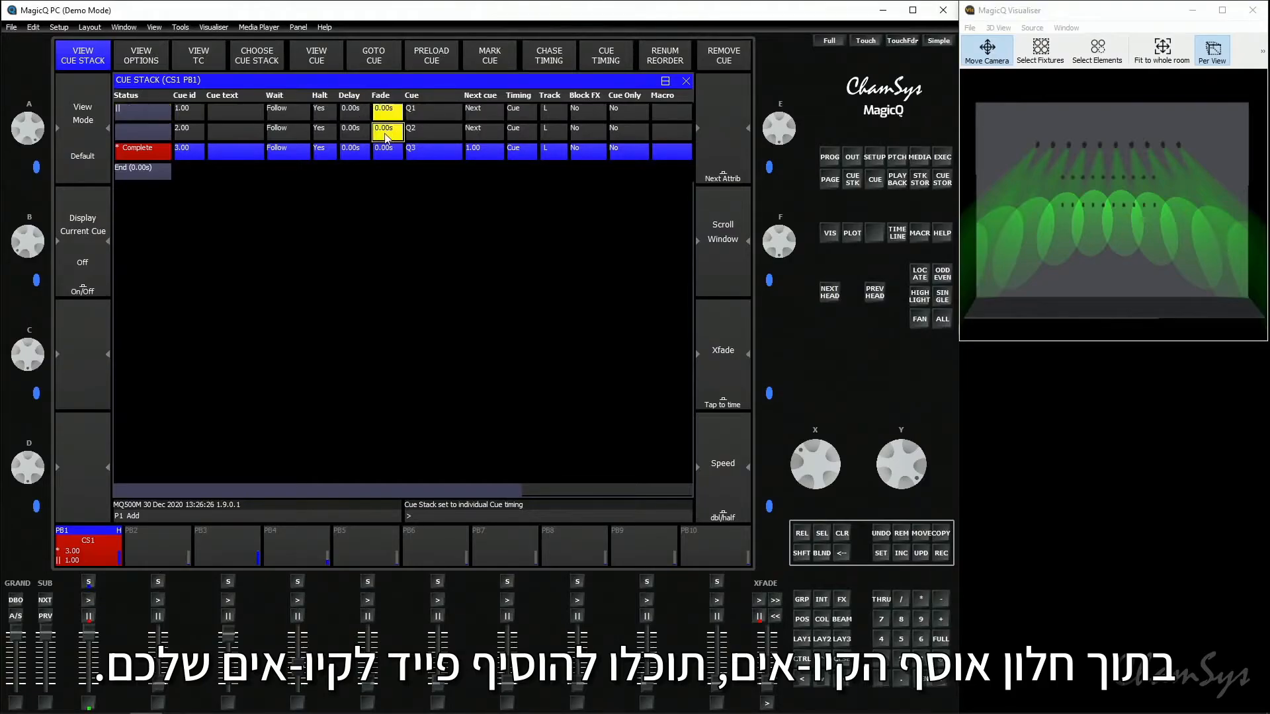
# - Set the fade time of cues 1 to 3 to 2 seconds and advance PB1 to cue 1
pyautogui.moveTo(386, 136); pyautogui.dragTo(392, 152)
pyautogui.write('2')
pyautogui.press('Return')
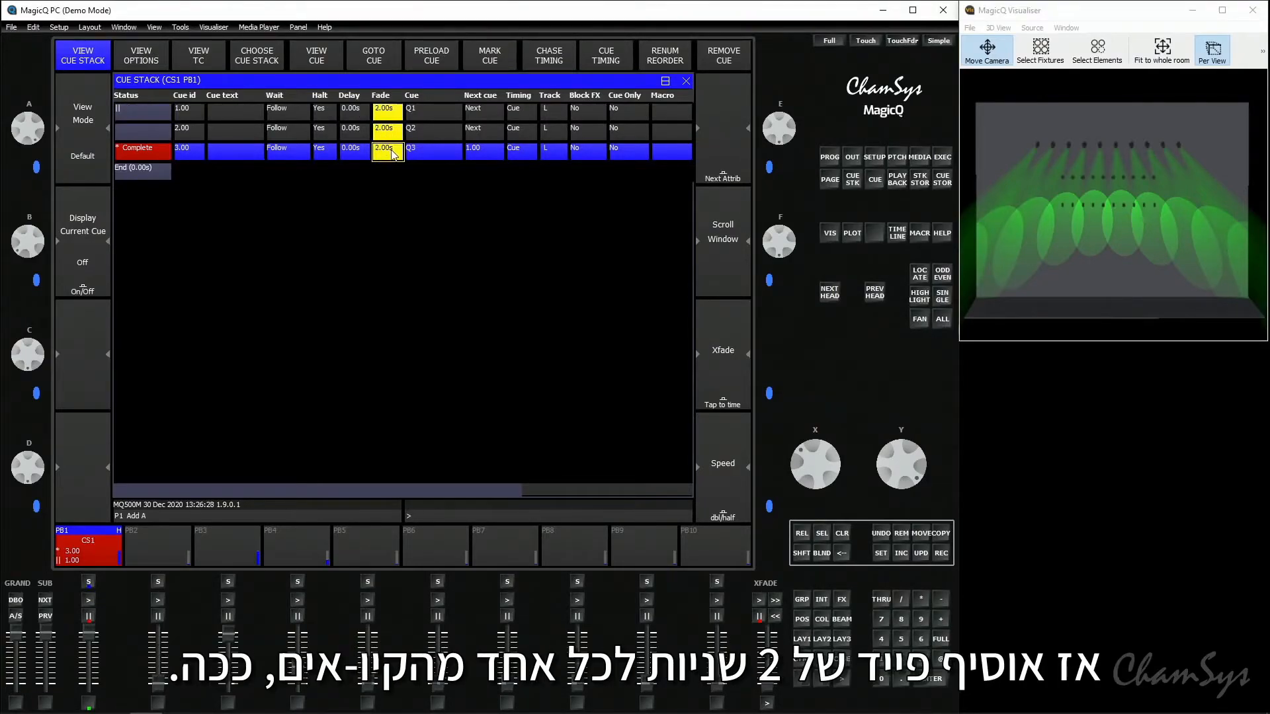
pyautogui.click(87, 601)
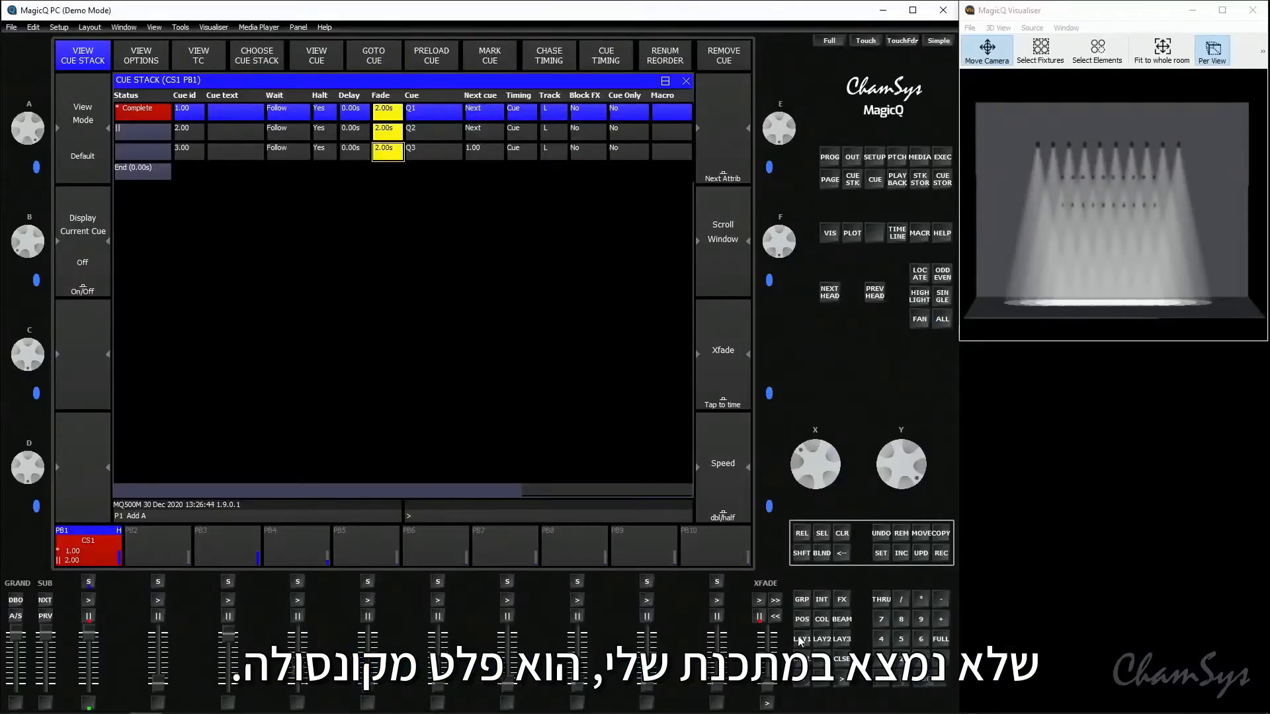
# - Set the MavMK2Spot group's colour to Magenta without locating the heads, and inspect the programmer contents
pyautogui.click(801, 640)
pyautogui.click(147, 106)
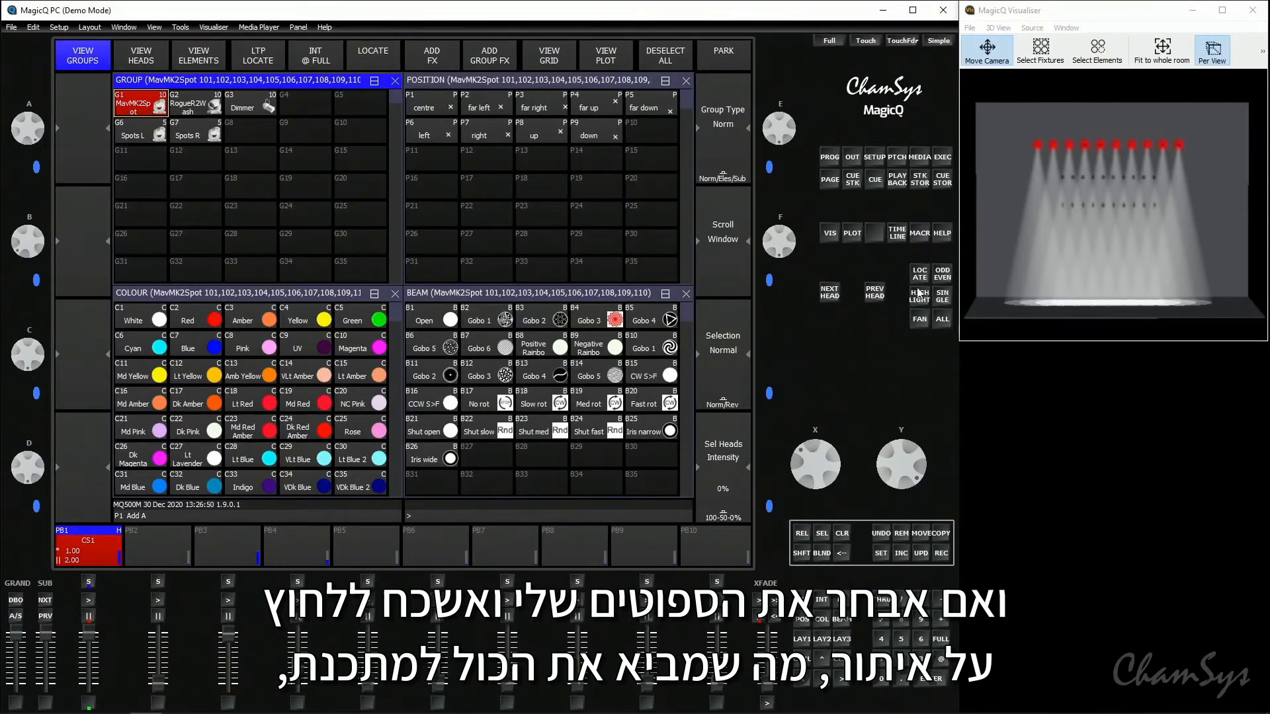
pyautogui.click(367, 350)
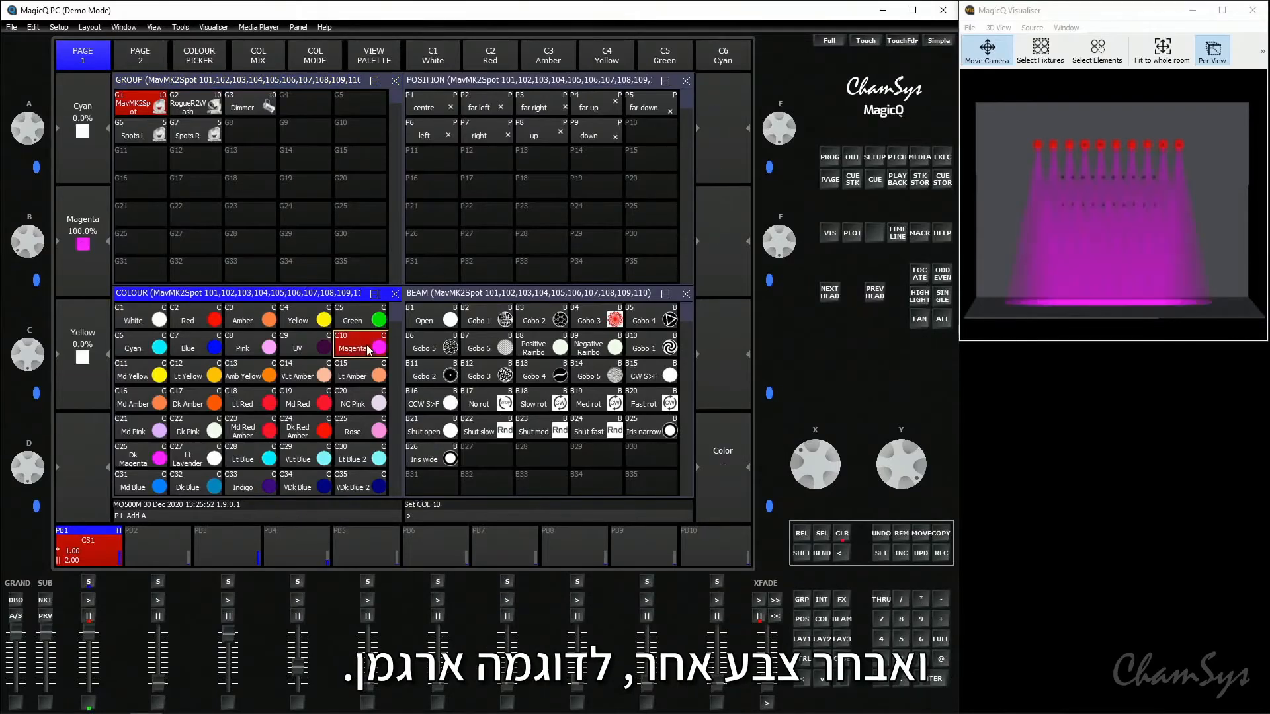
pyautogui.click(831, 166)
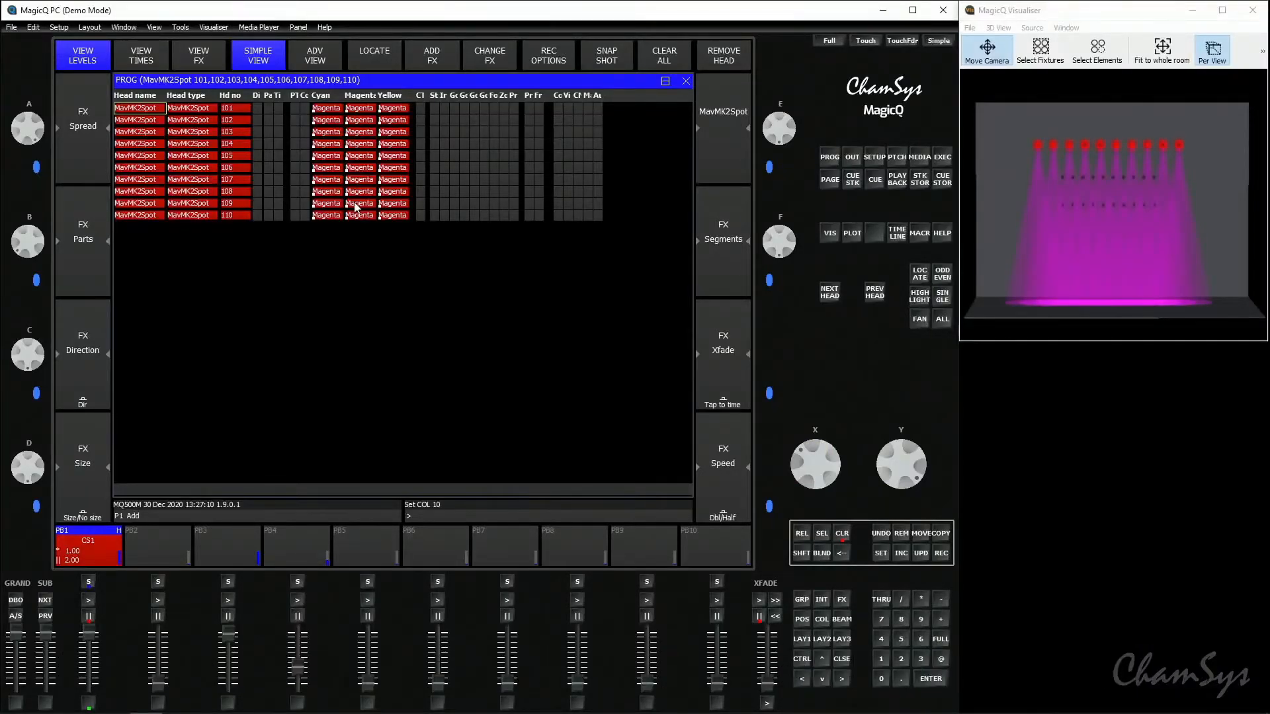
# - Record the colour-only Magenta programming as the fourth cue on playback PB1 and clear the programmer
pyautogui.click(940, 554)
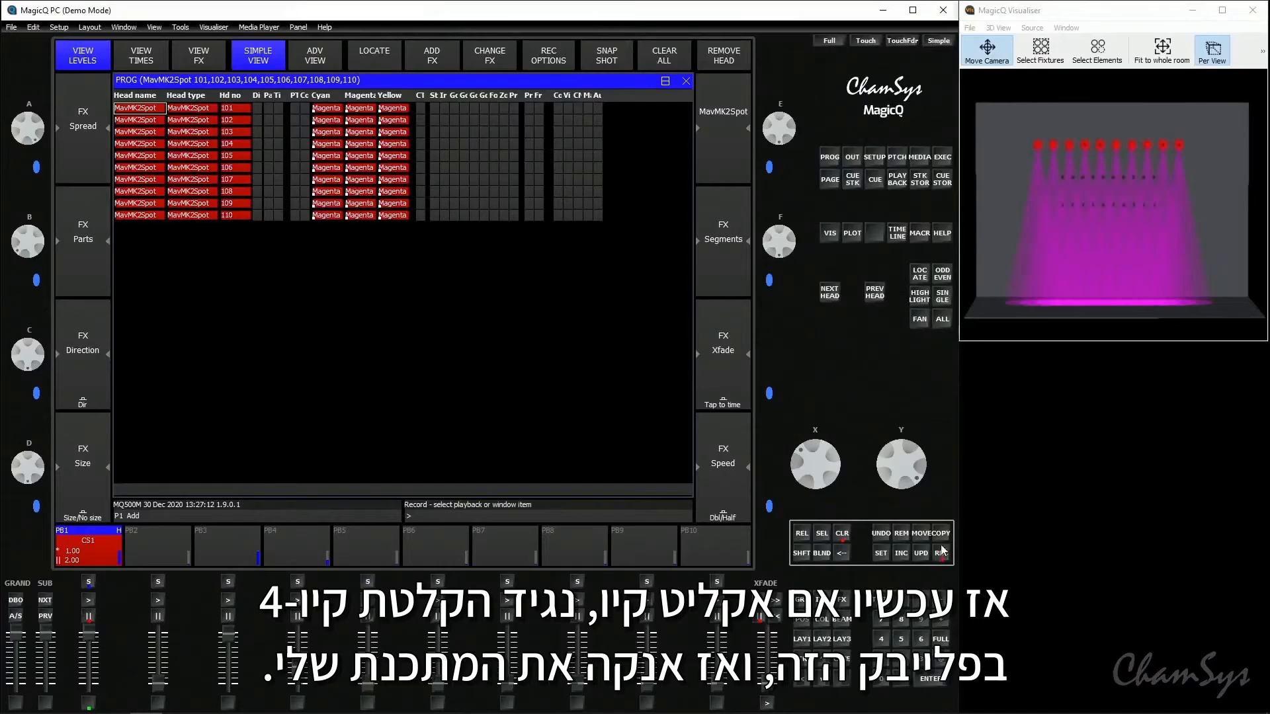
pyautogui.click(102, 553)
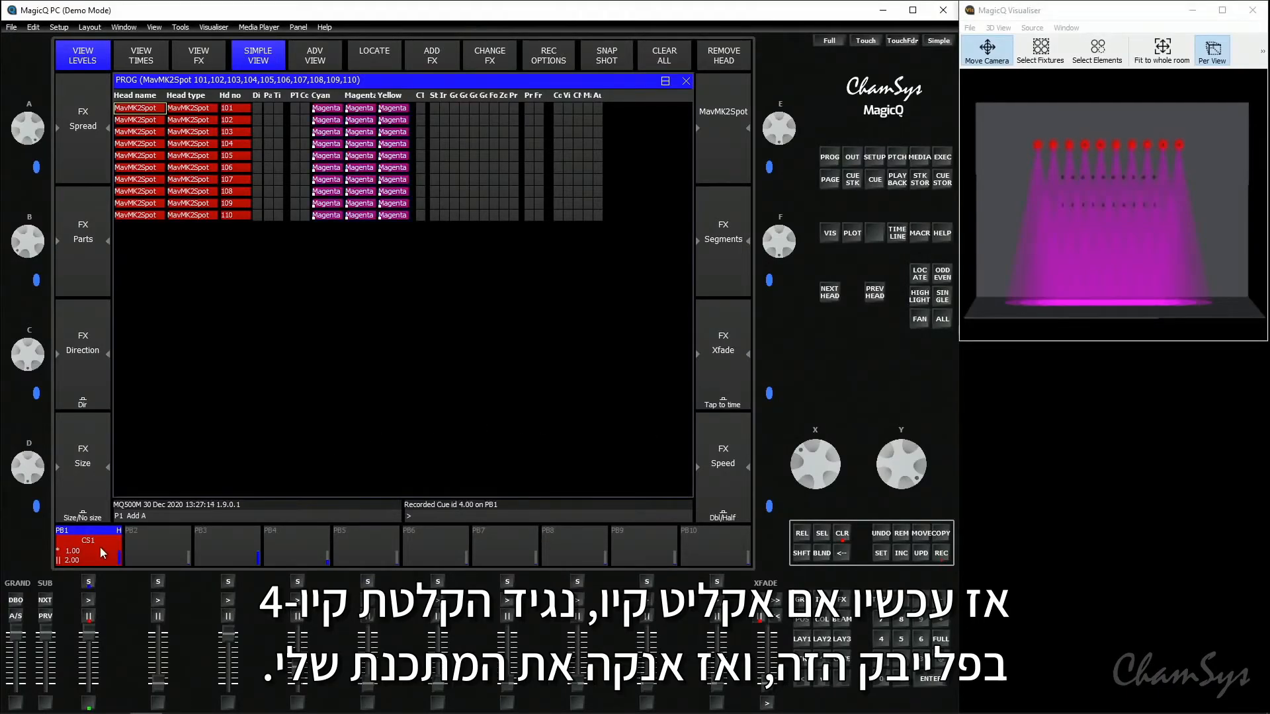
pyautogui.click(843, 535)
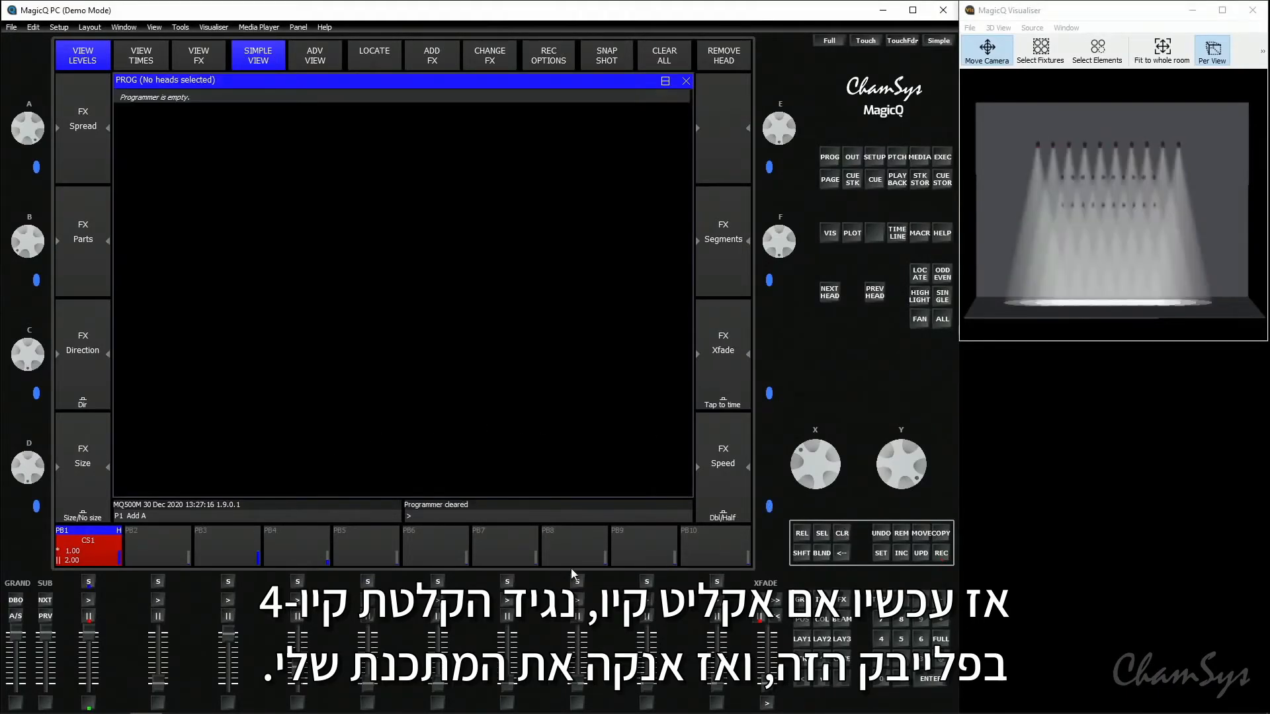
# - Open PB1's cue stack and step playback forward to cue 4 to check its output
pyautogui.doubleClick(93, 582)
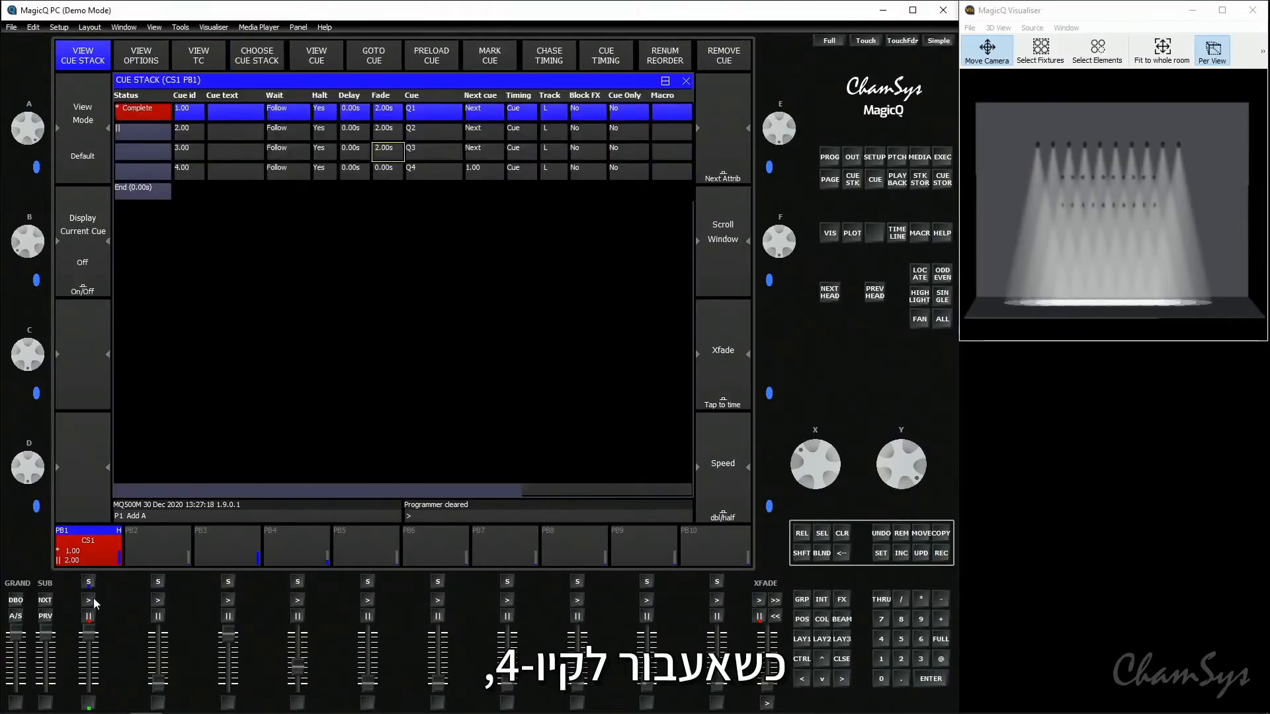
pyautogui.click(93, 598)
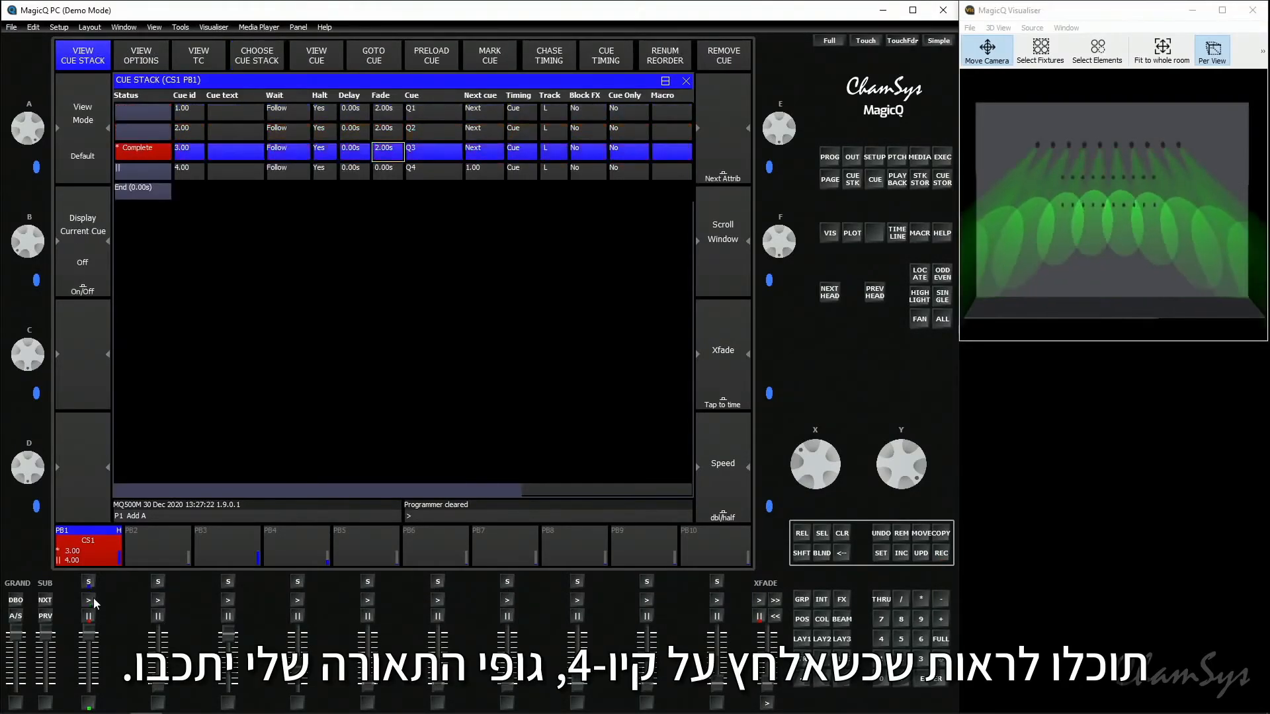
pyautogui.click(93, 598)
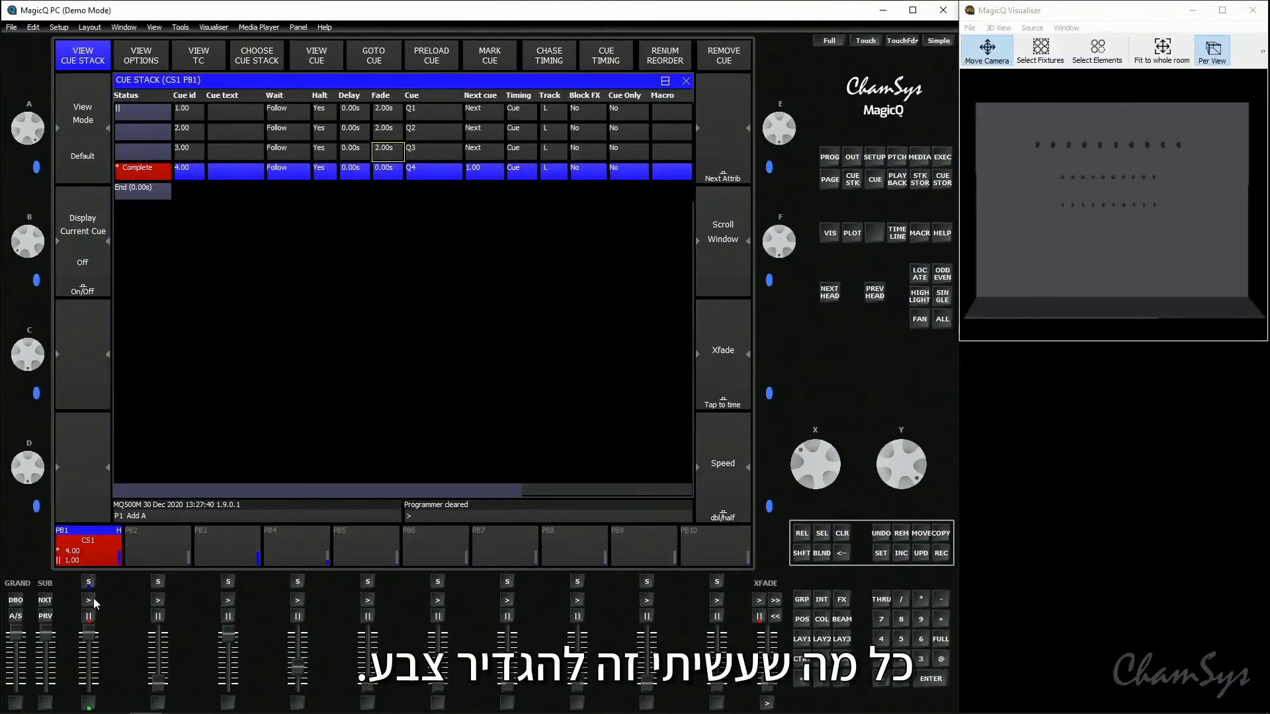
# - Select and locate the MavMK2Spot group, and set its colour to Magenta
pyautogui.click(803, 639)
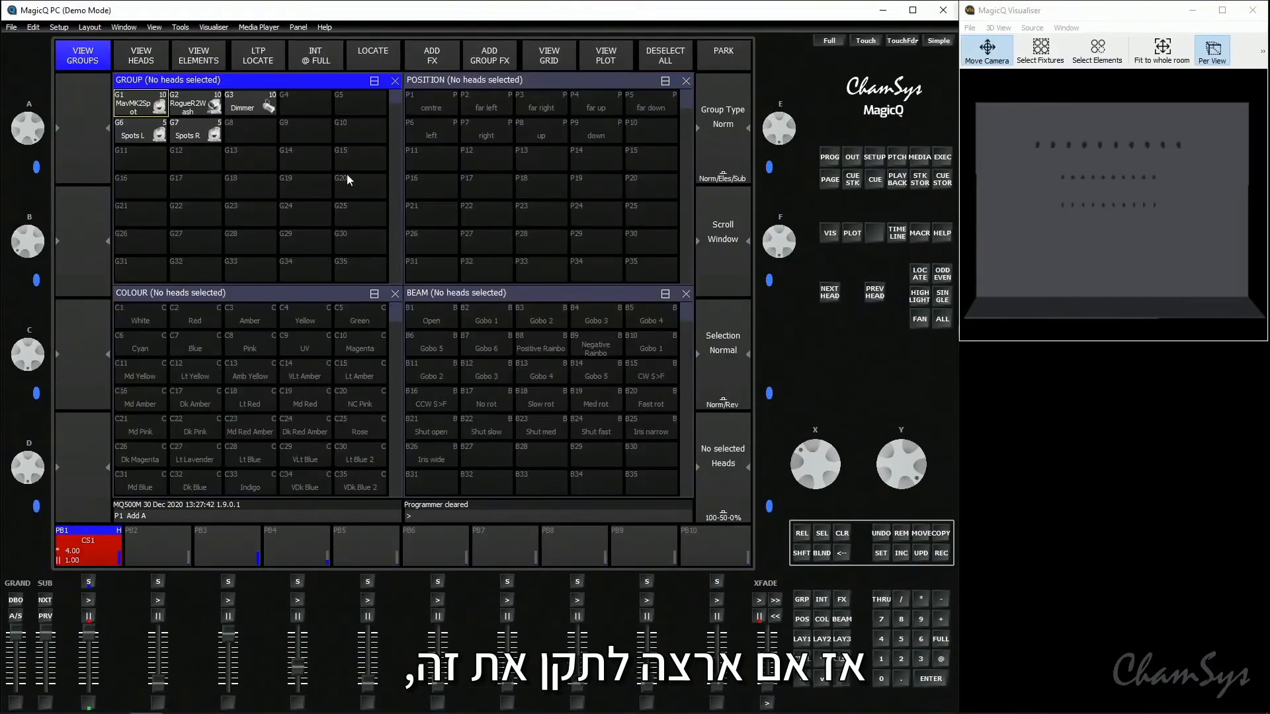
pyautogui.click(135, 110)
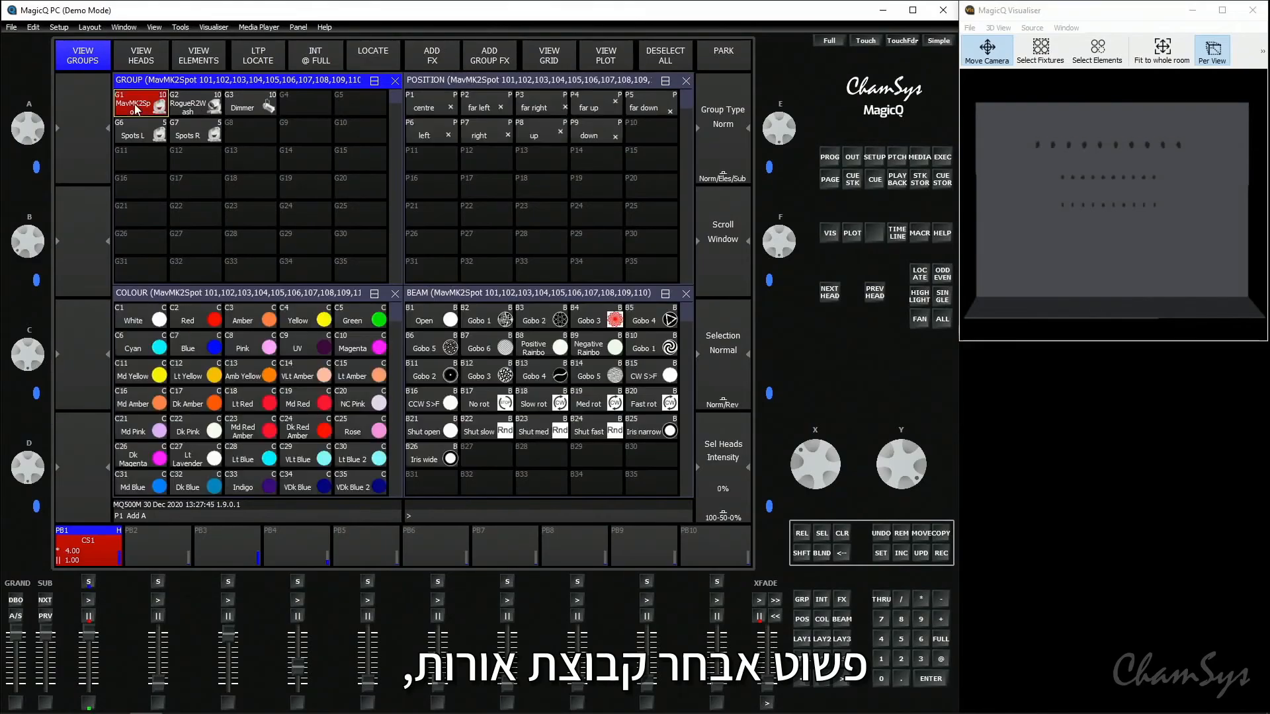
pyautogui.click(367, 52)
pyautogui.click(363, 347)
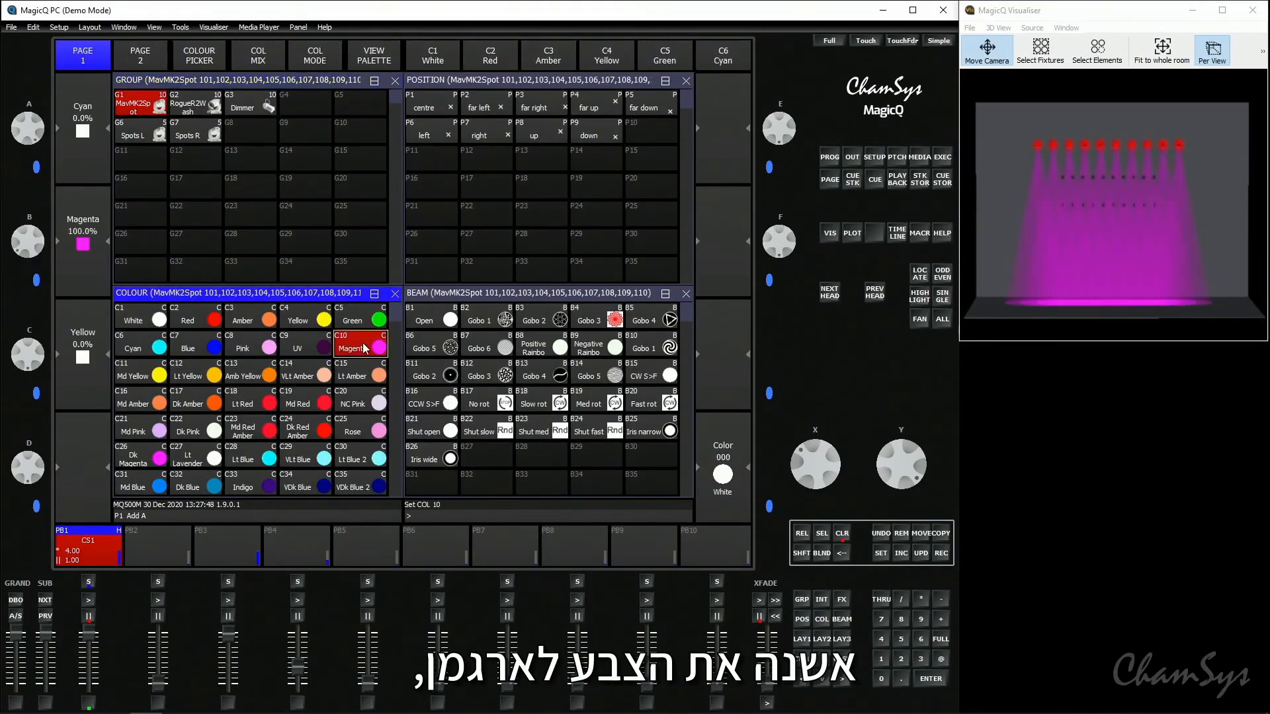
# - Tilt the spots forward to -45 and record the look as the fifth cue on playback PB1
pyautogui.click(597, 186)
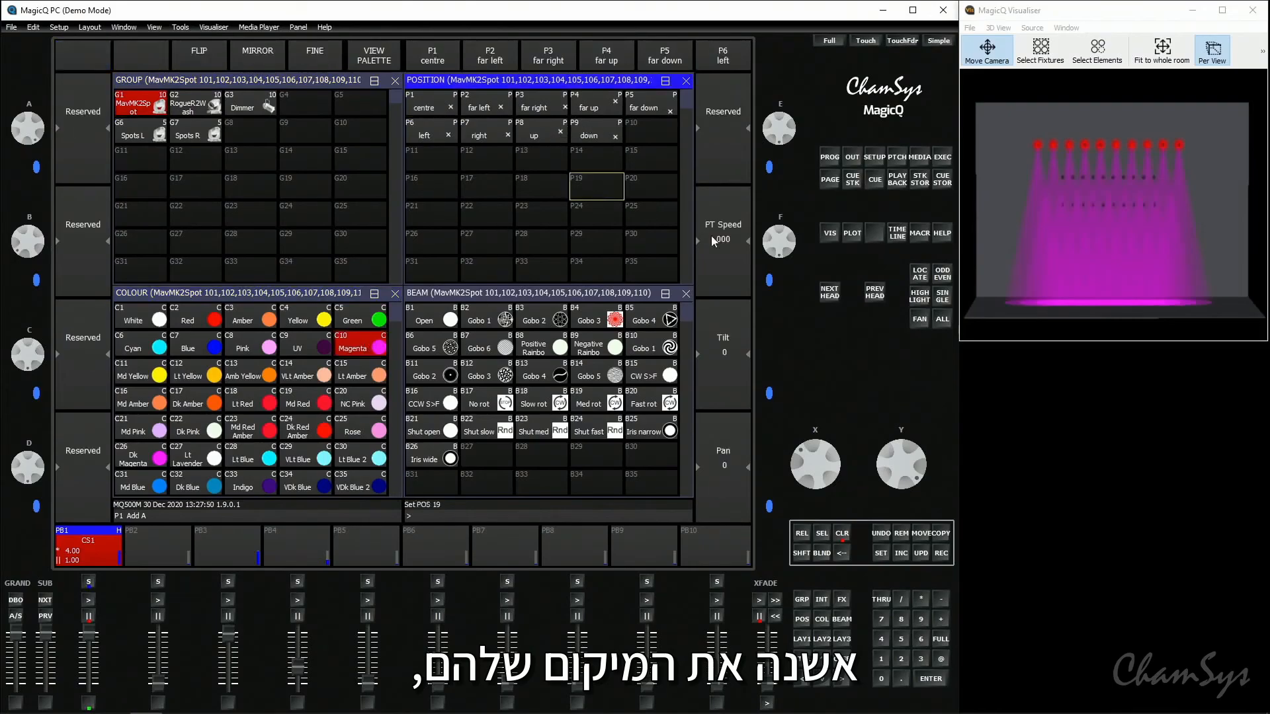
pyautogui.moveTo(887, 475); pyautogui.dragTo(888, 447)
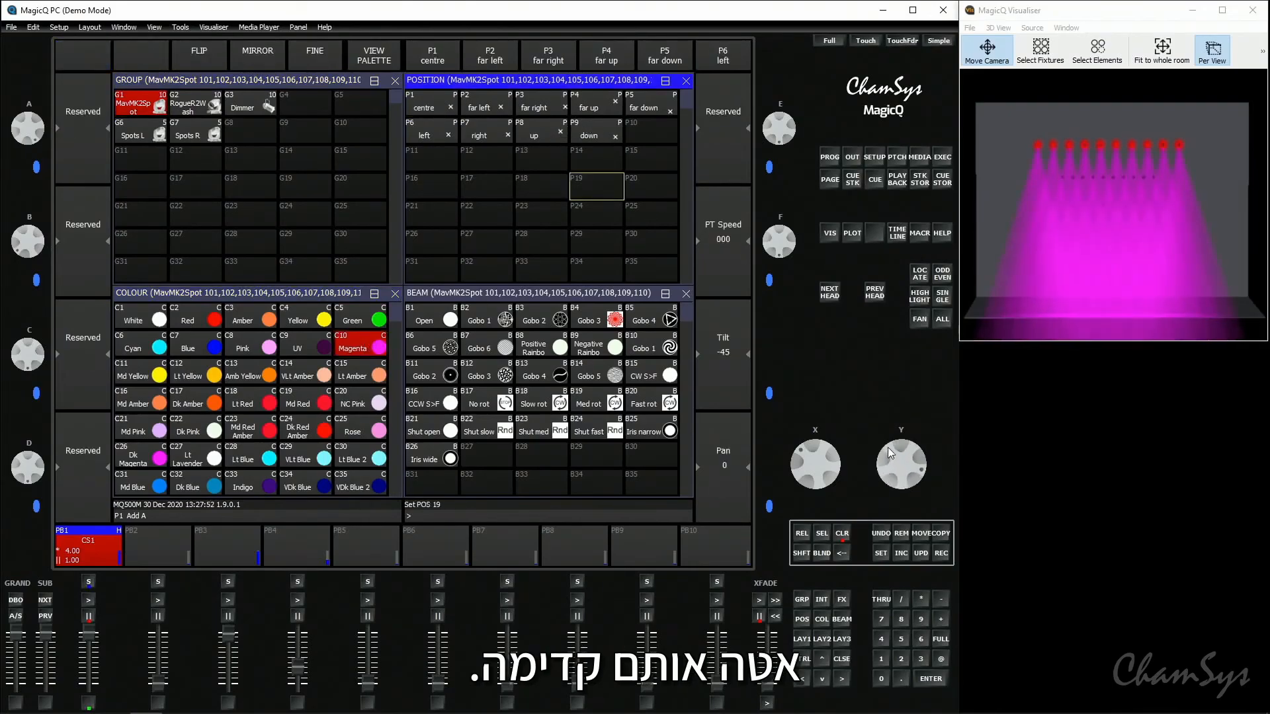
pyautogui.click(943, 554)
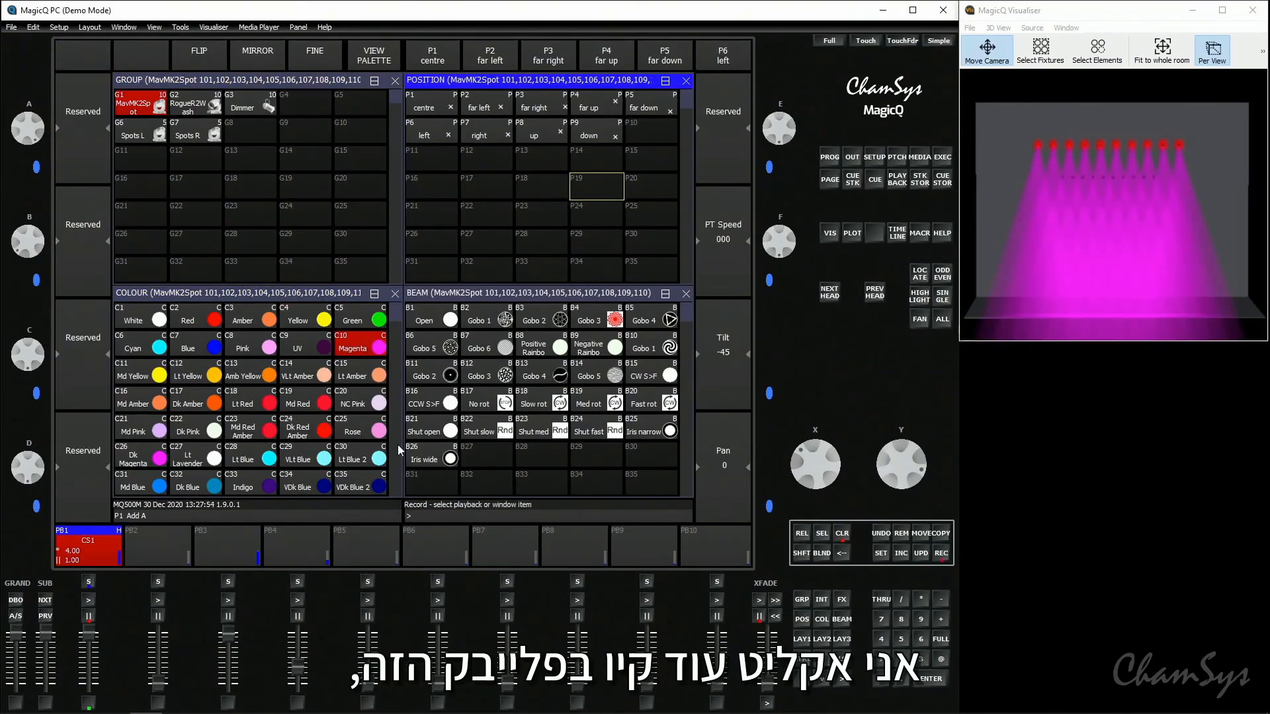
pyautogui.click(114, 551)
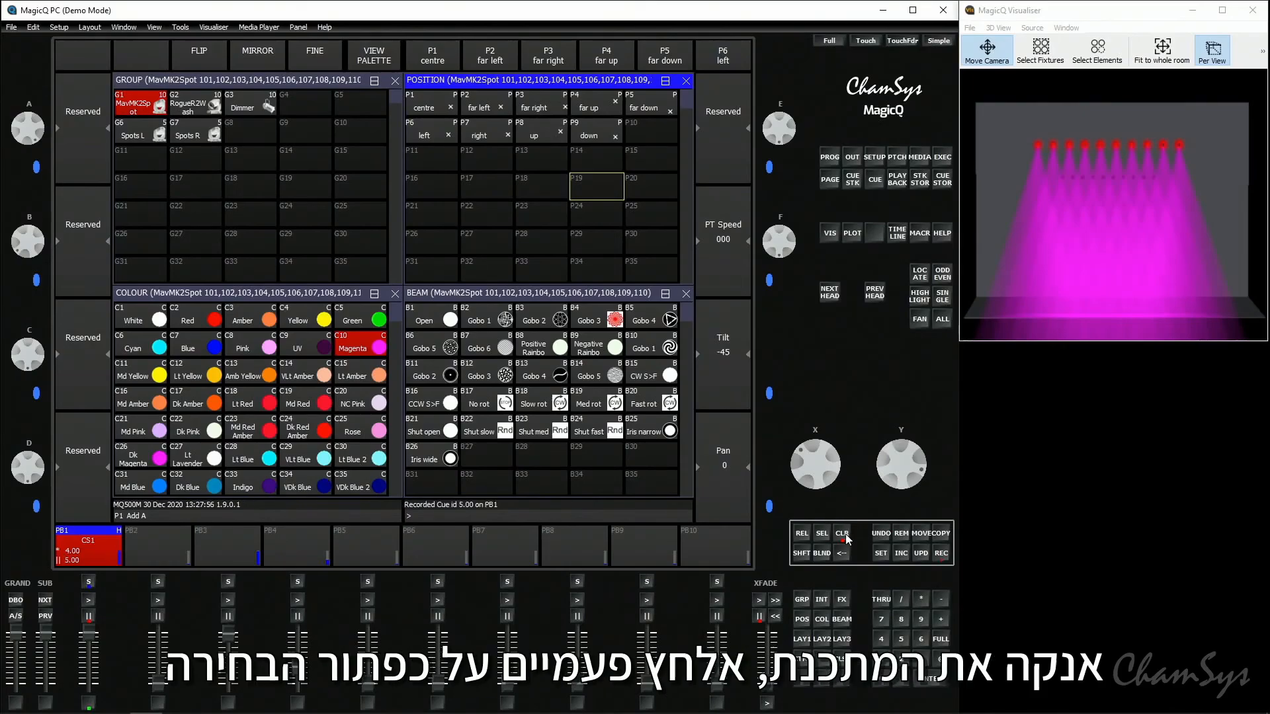
# - Clear the programmer, open PB1's cue stack and advance playback to cue 5
pyautogui.click(842, 533)
pyautogui.click(93, 546)
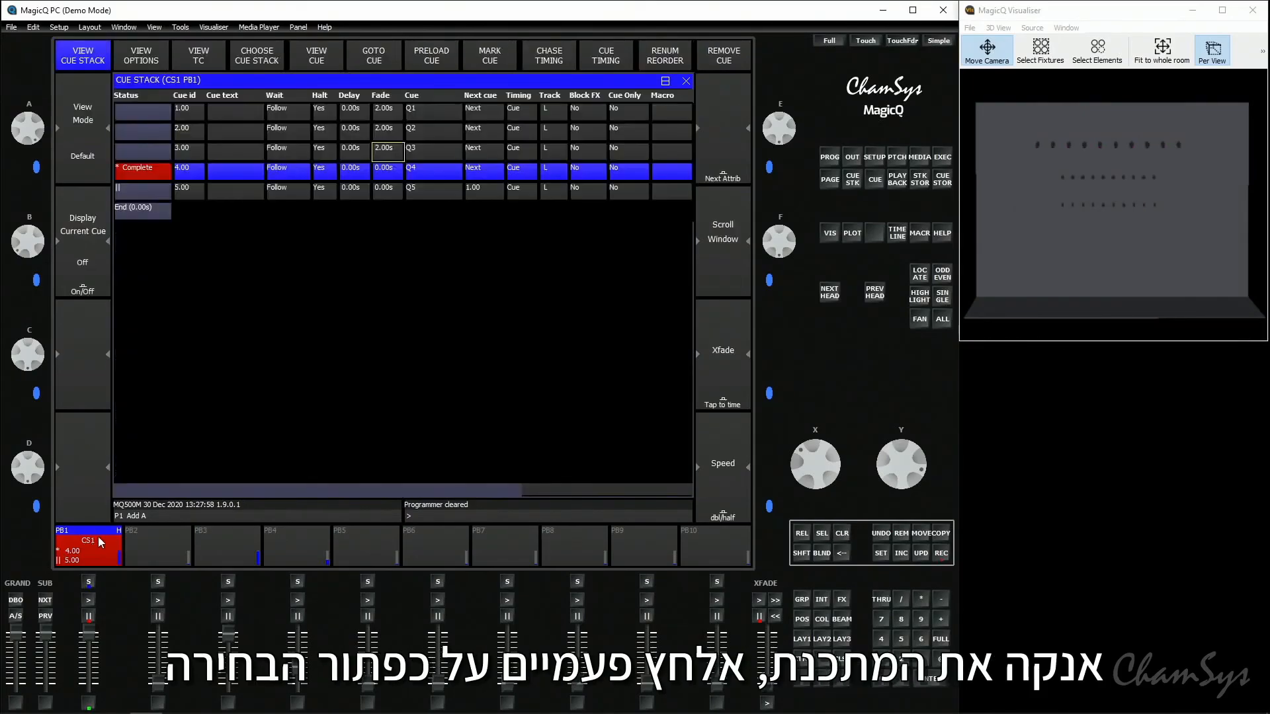
pyautogui.click(90, 598)
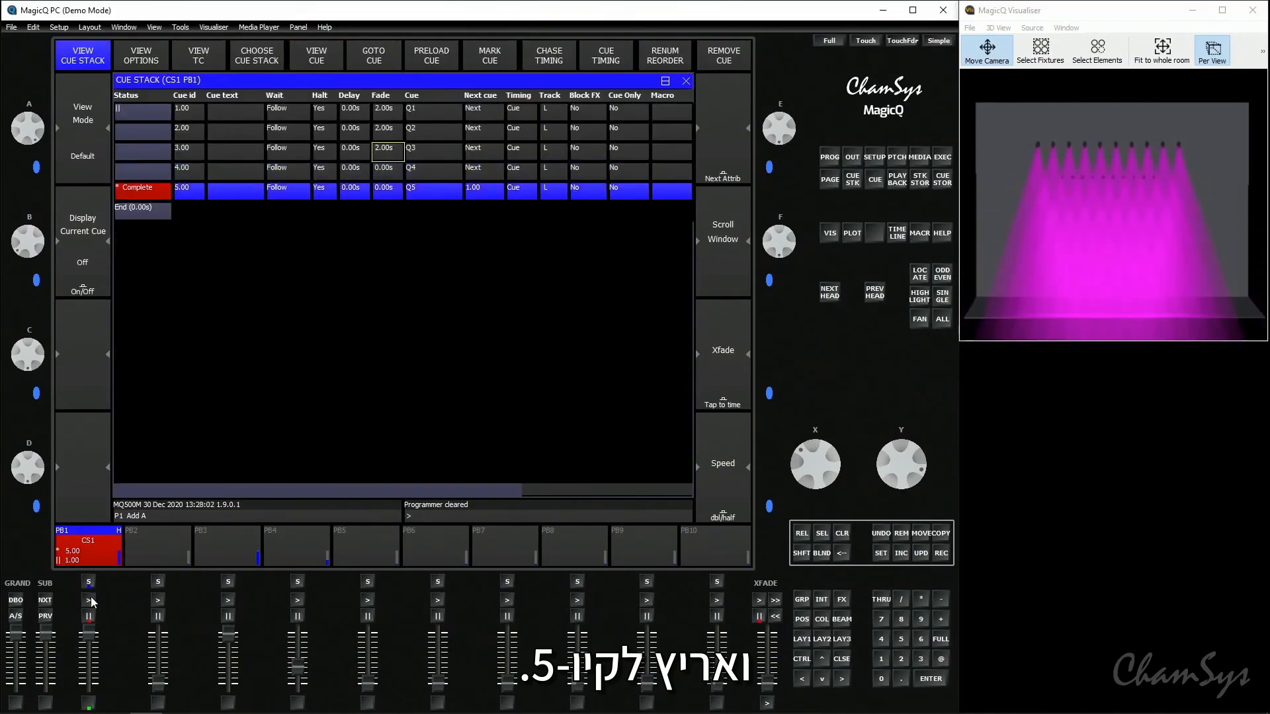